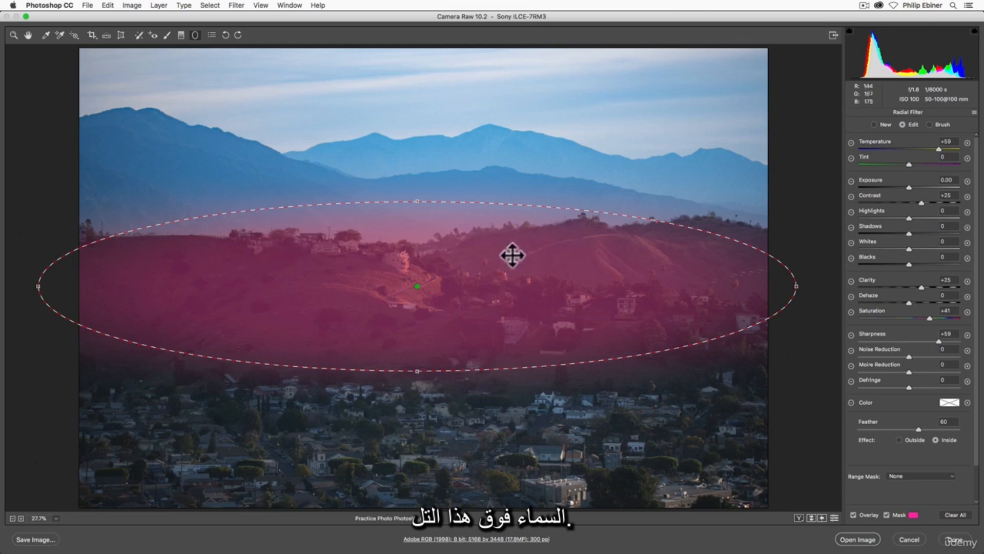
# - Hide the radial filter's overlay and mask and inspect the sky just above the hilltop houses
pyautogui.press('v')
pyautogui.click(887, 514)
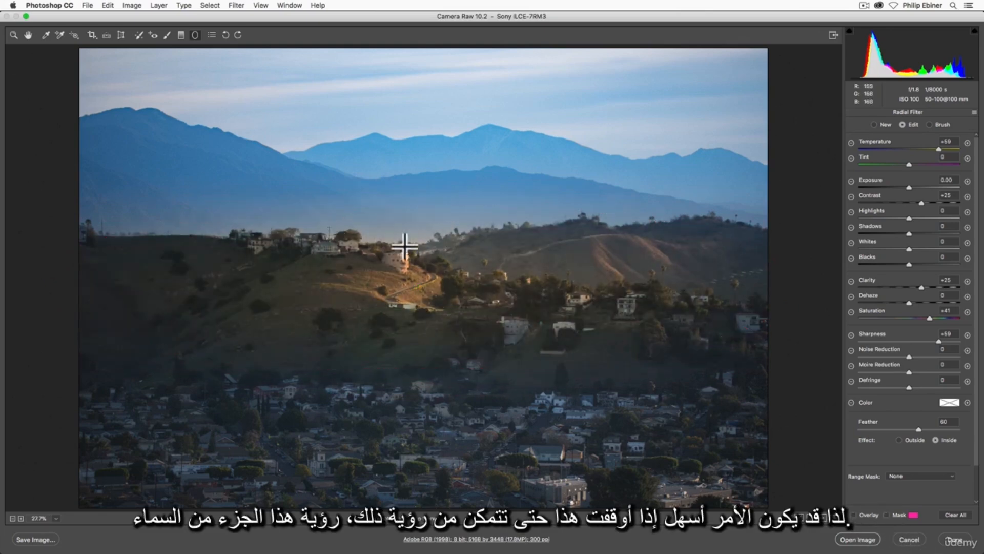
pyautogui.press('z')
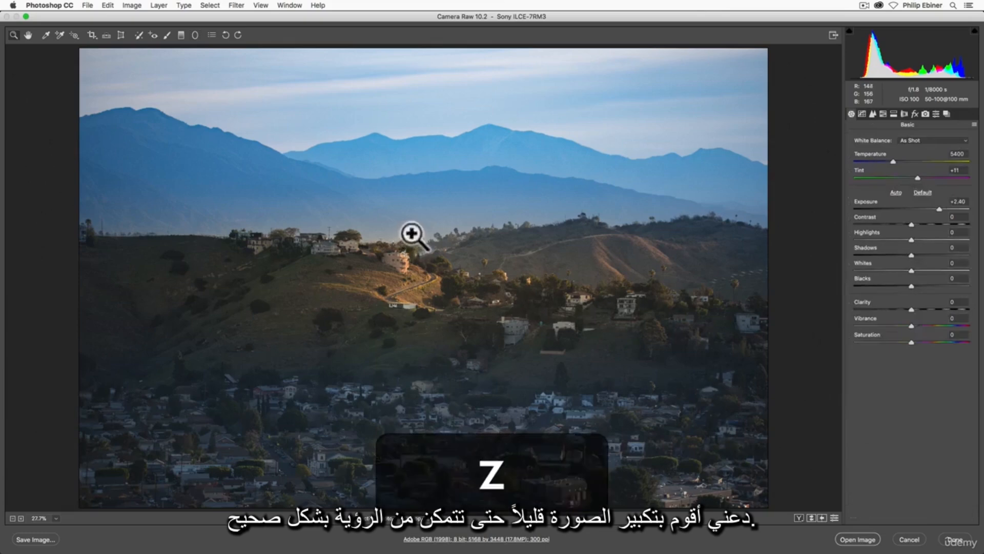
pyautogui.click(417, 241)
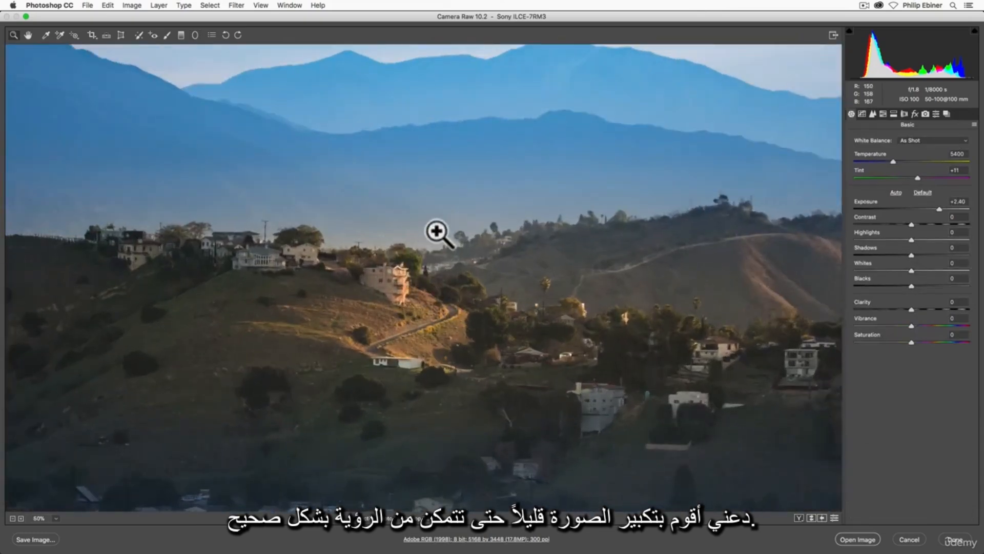
pyautogui.click(437, 231)
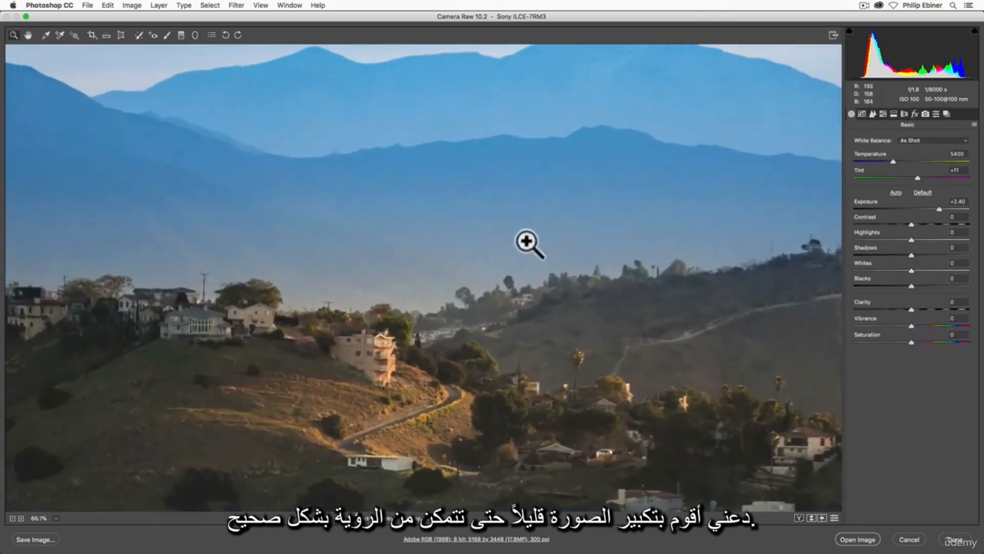
# - Reselect the radial filter on the hillside and display its mask without the overlay outline
pyautogui.click(196, 36)
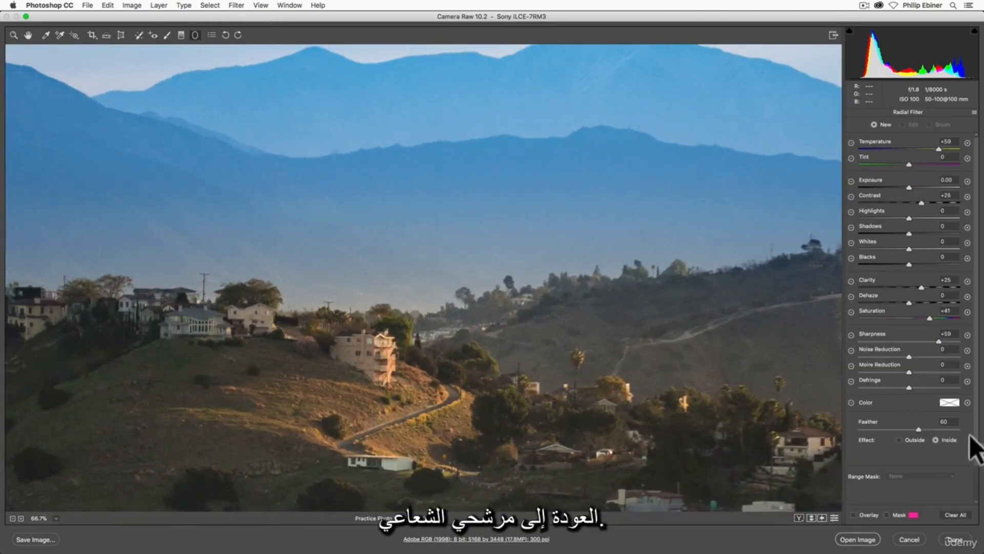
pyautogui.click(886, 515)
pyautogui.click(853, 513)
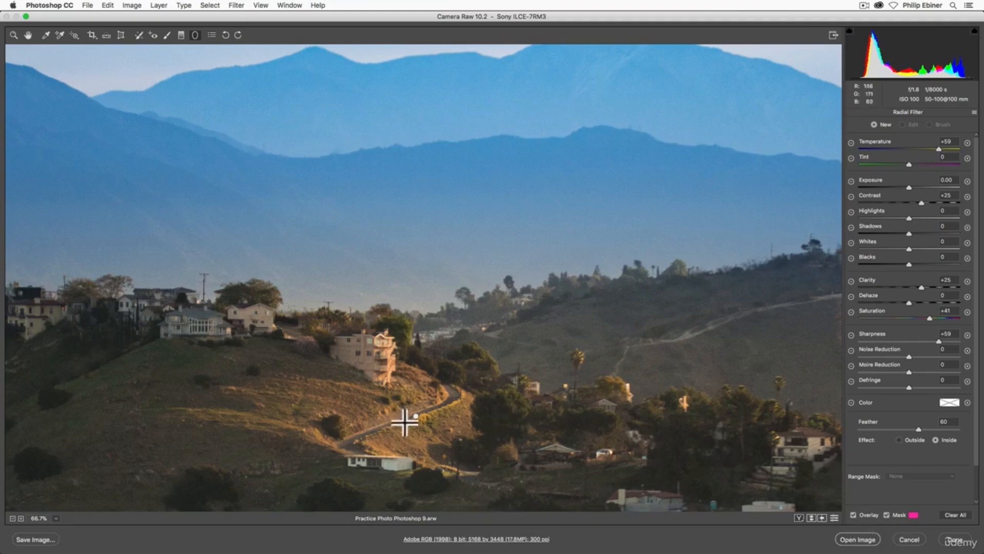
pyautogui.click(416, 416)
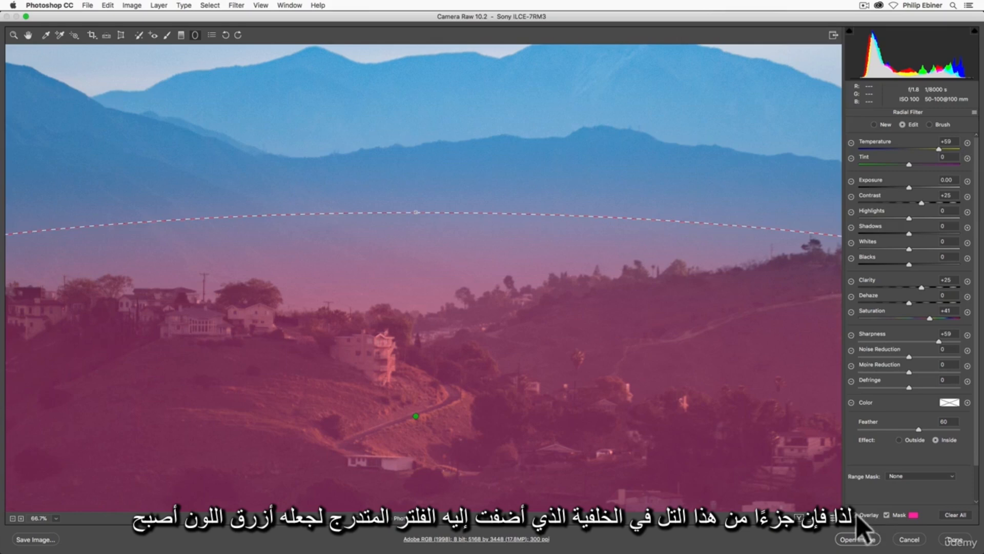
pyautogui.click(887, 514)
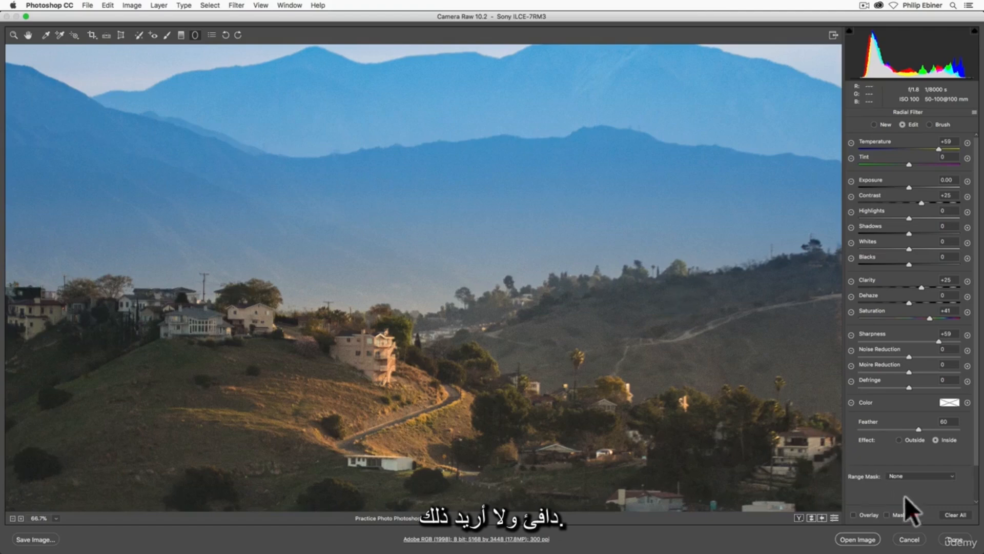
pyautogui.click(886, 515)
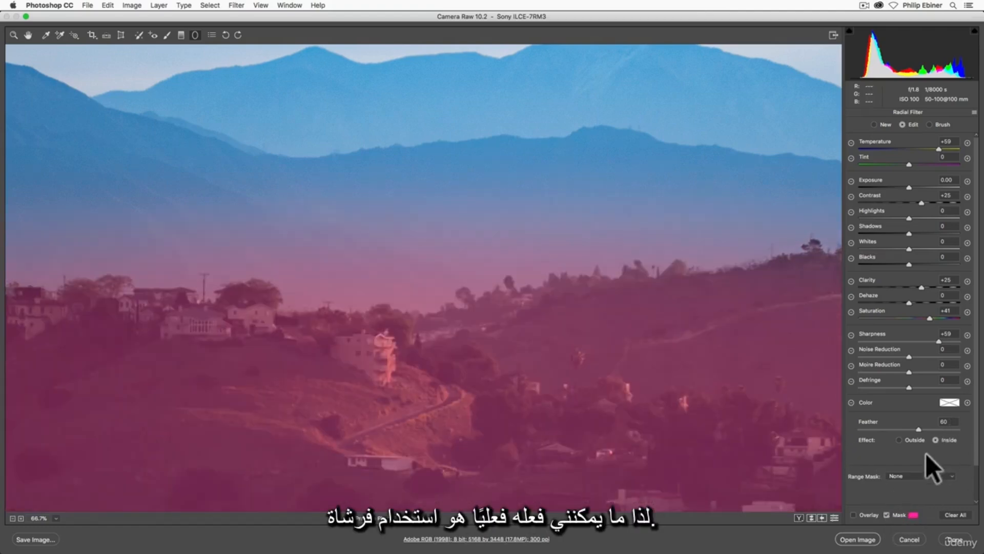
# - Set up a subtracting brush for the radial filter's mask with size 12, feather 73 and flow 71
pyautogui.click(930, 124)
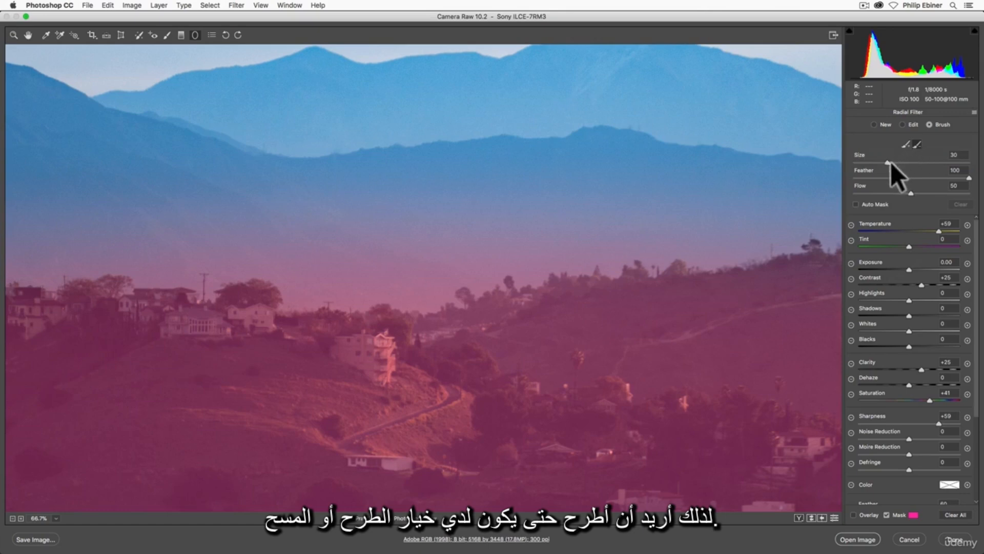
pyautogui.moveTo(884, 162); pyautogui.dragTo(861, 162)
pyautogui.moveTo(923, 177); pyautogui.dragTo(918, 178)
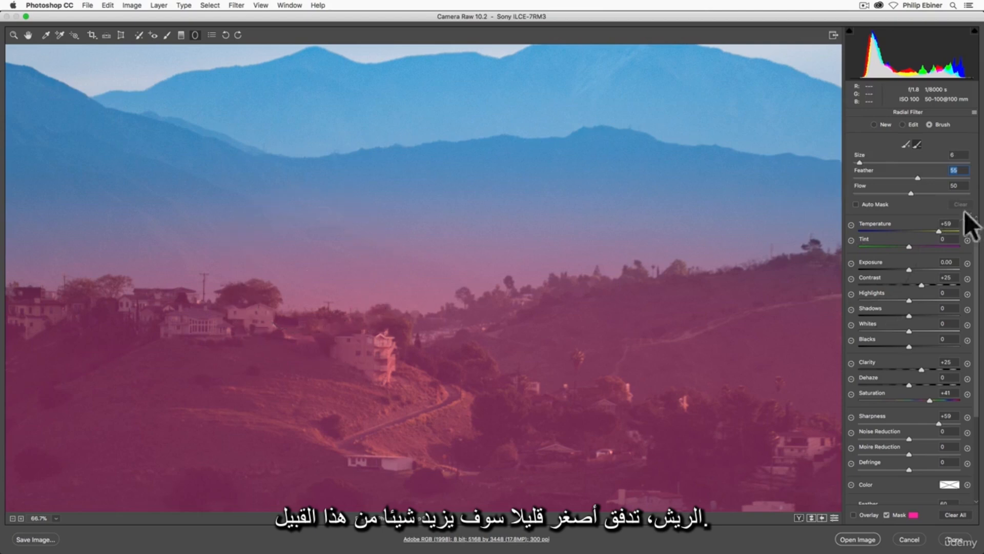
pyautogui.scroll(3, 312, 333)
pyautogui.hscroll(5, 388, 298)
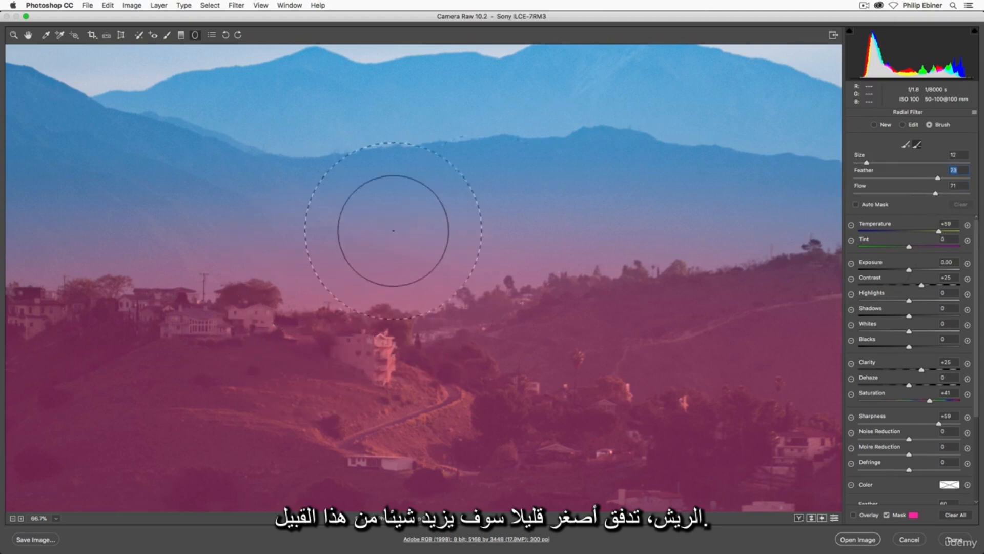
# - Erase the mask from the sky above the ridge, using brush size 6 around the tree beside the hilltop houses
pyautogui.moveTo(381, 231); pyautogui.dragTo(476, 216)
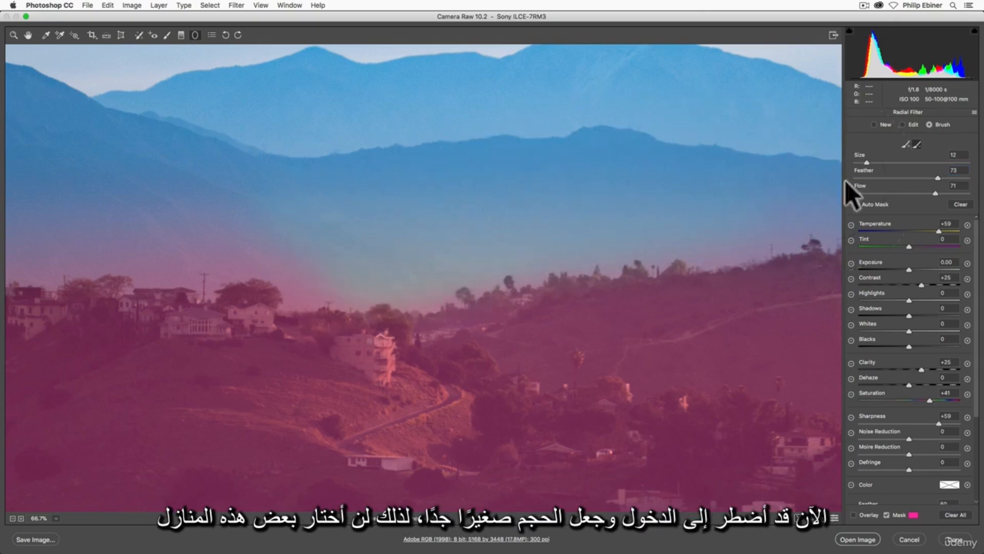
pyautogui.moveTo(862, 163); pyautogui.dragTo(859, 163)
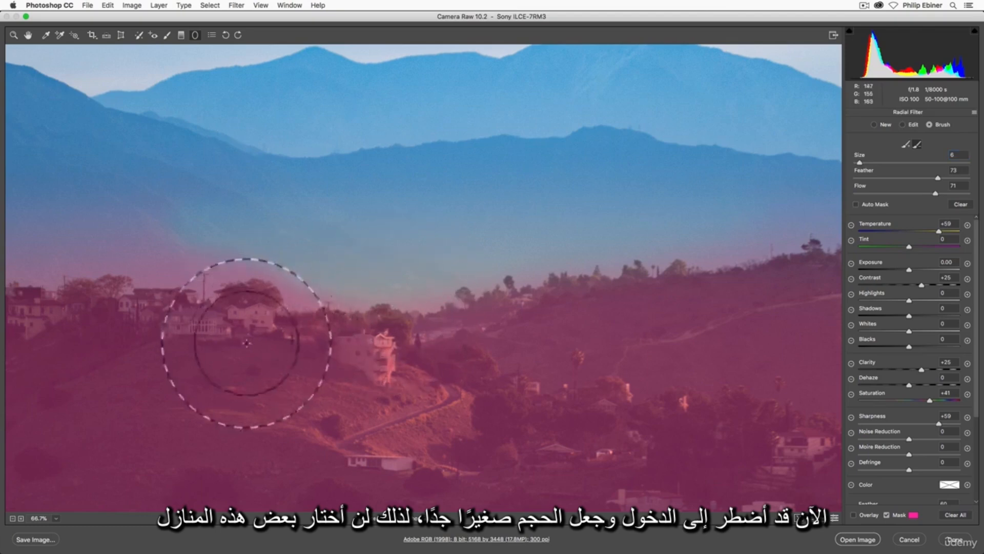
pyautogui.moveTo(335, 301)
pyautogui.mouseDown()
pyautogui.moveTo(182, 272)
pyautogui.moveTo(169, 291)
pyautogui.moveTo(253, 292)
pyautogui.moveTo(252, 303)
pyautogui.moveTo(171, 279)
pyautogui.moveTo(69, 285)
pyautogui.moveTo(138, 261)
pyautogui.moveTo(78, 273)
pyautogui.moveTo(318, 302)
pyautogui.moveTo(286, 303)
pyautogui.mouseUp()
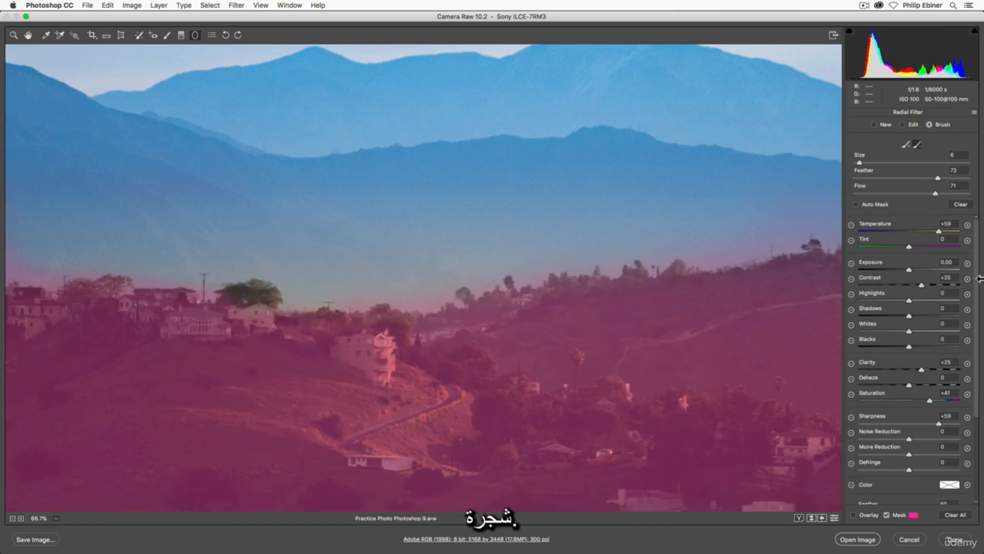
# - Paint the mask back over the tree beside the hilltop houses with a size 4 adding brush
pyautogui.click(907, 144)
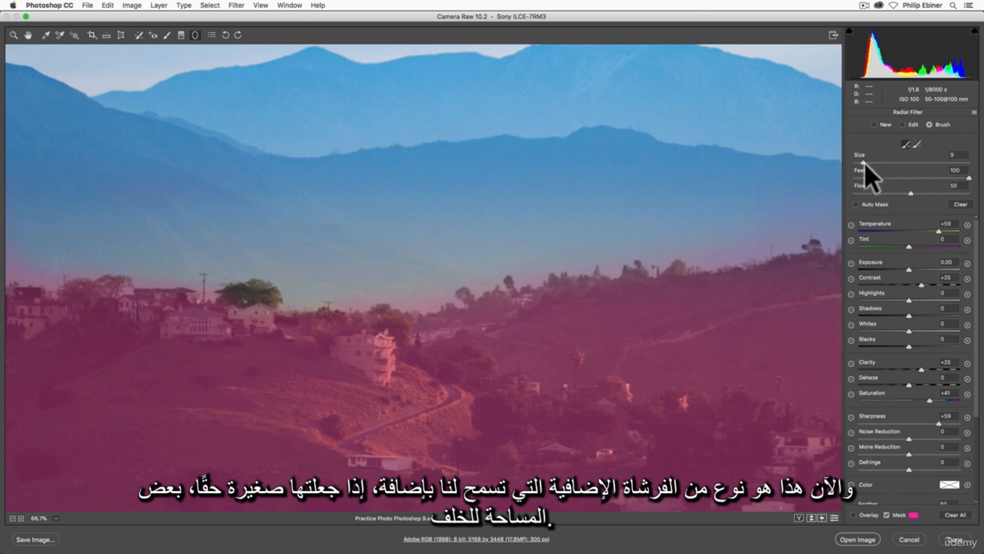
pyautogui.moveTo(865, 164); pyautogui.dragTo(865, 164)
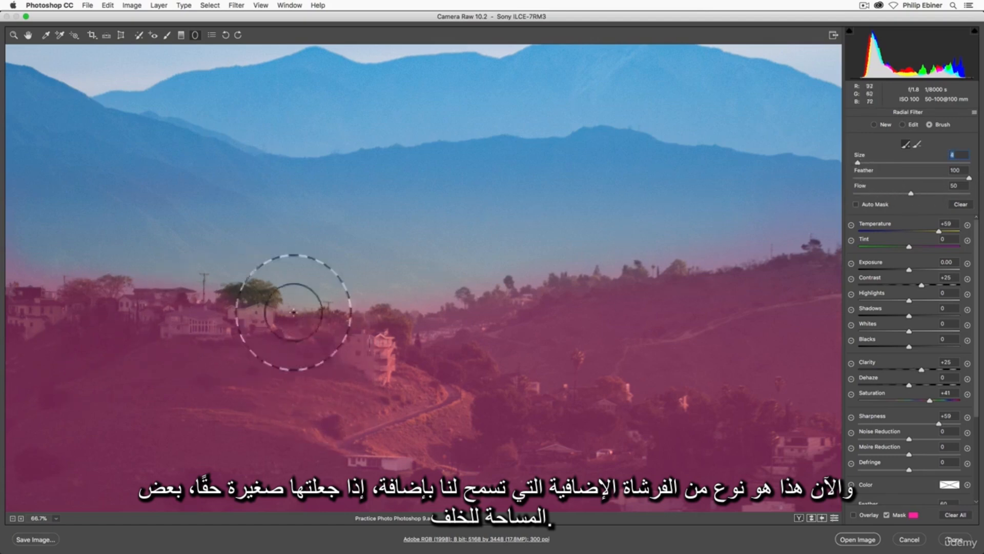
pyautogui.moveTo(293, 310)
pyautogui.mouseDown()
pyautogui.moveTo(265, 329)
pyautogui.moveTo(284, 327)
pyautogui.moveTo(276, 353)
pyautogui.moveTo(291, 333)
pyautogui.moveTo(285, 323)
pyautogui.moveTo(256, 331)
pyautogui.moveTo(293, 333)
pyautogui.mouseUp()
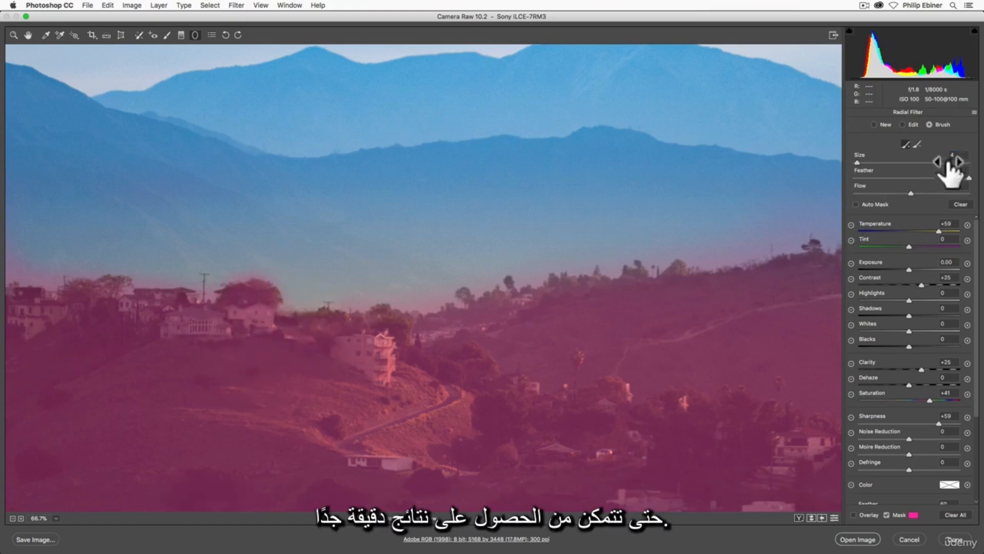
# - Erase the leftover mask from the sky above the hilltop houses, switching between the adding and subtracting brushes
pyautogui.click(917, 145)
pyautogui.press('alt')
pyautogui.moveTo(329, 302); pyautogui.dragTo(263, 293)
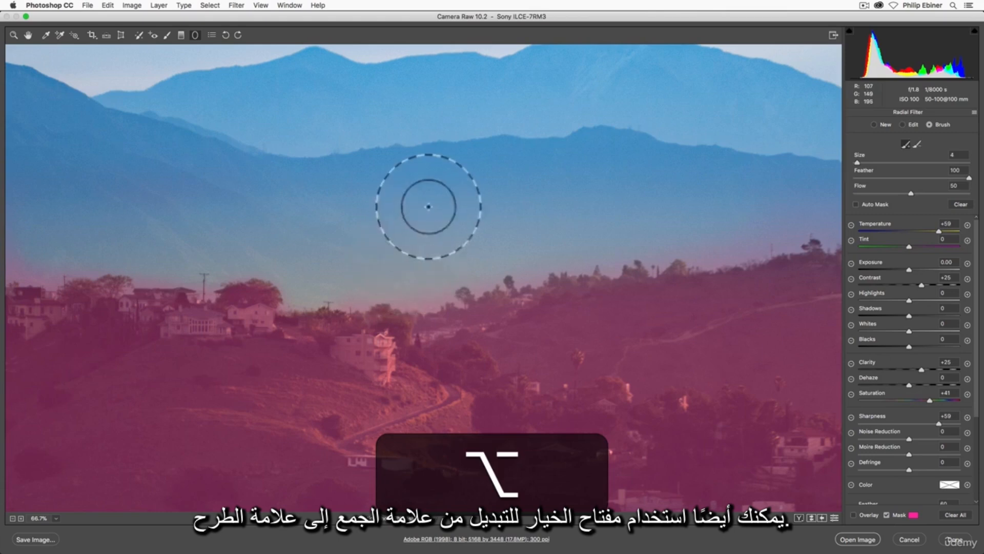
pyautogui.press('alt')
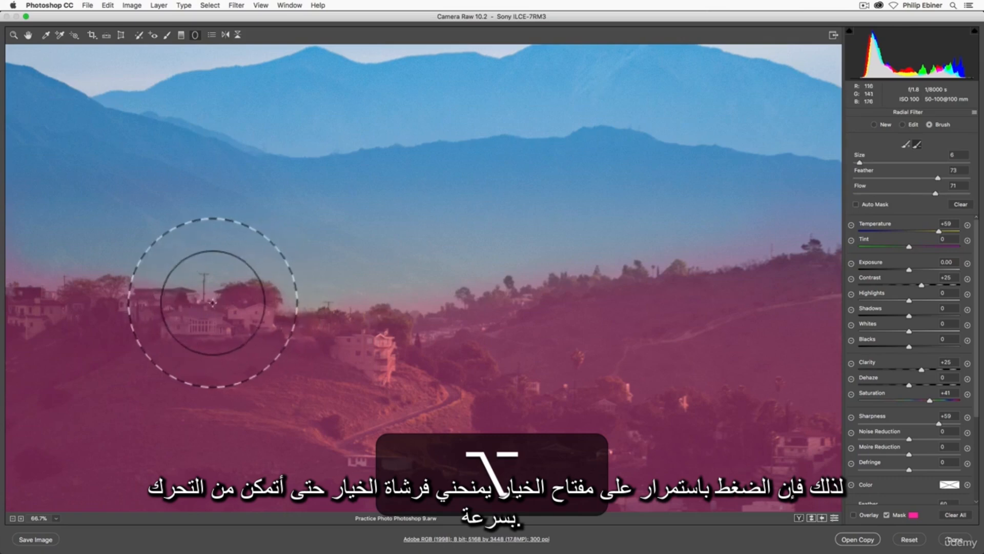
pyautogui.press('alt')
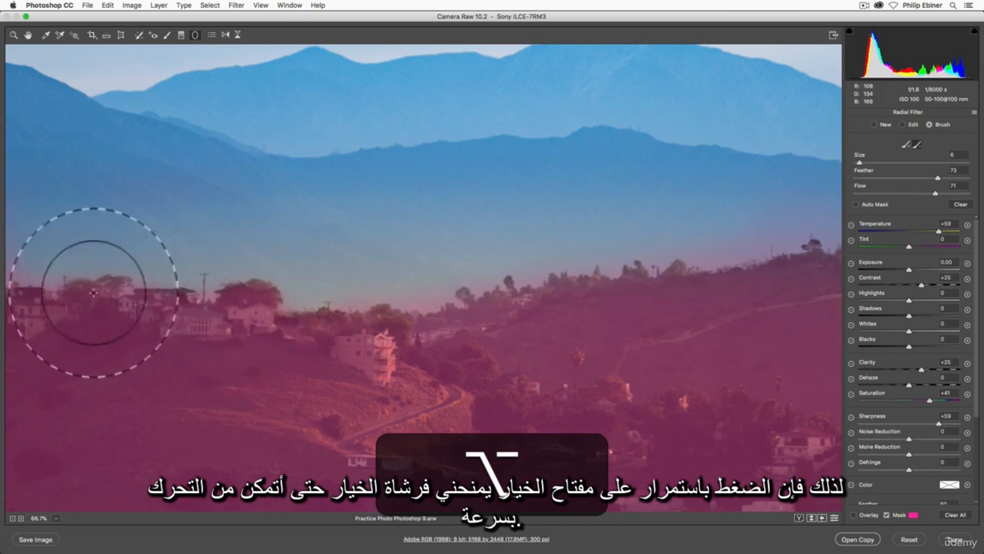
pyautogui.press('alt')
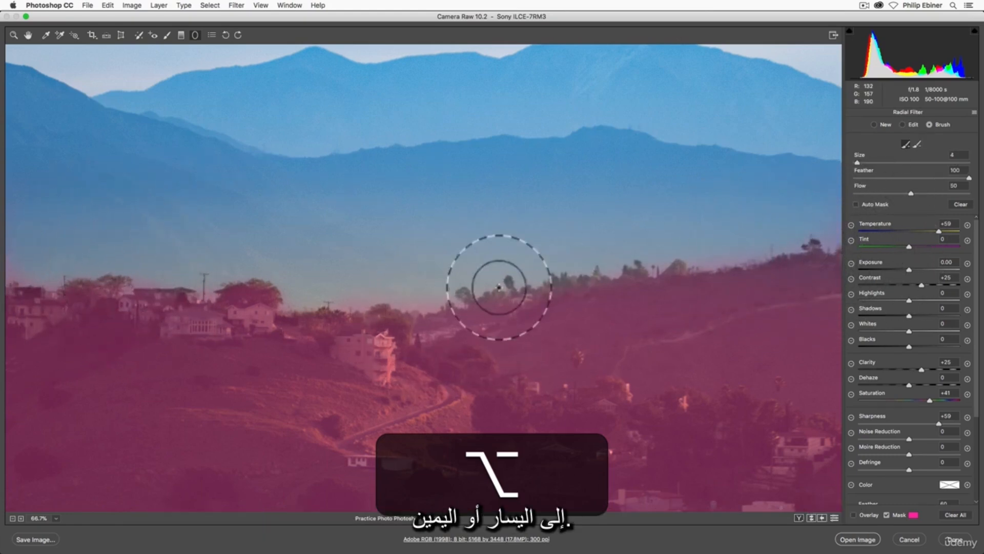
# - Erase the mask from the sky above the far-left and far-right ridges with the size 6 subtracting brush
pyautogui.press('space')
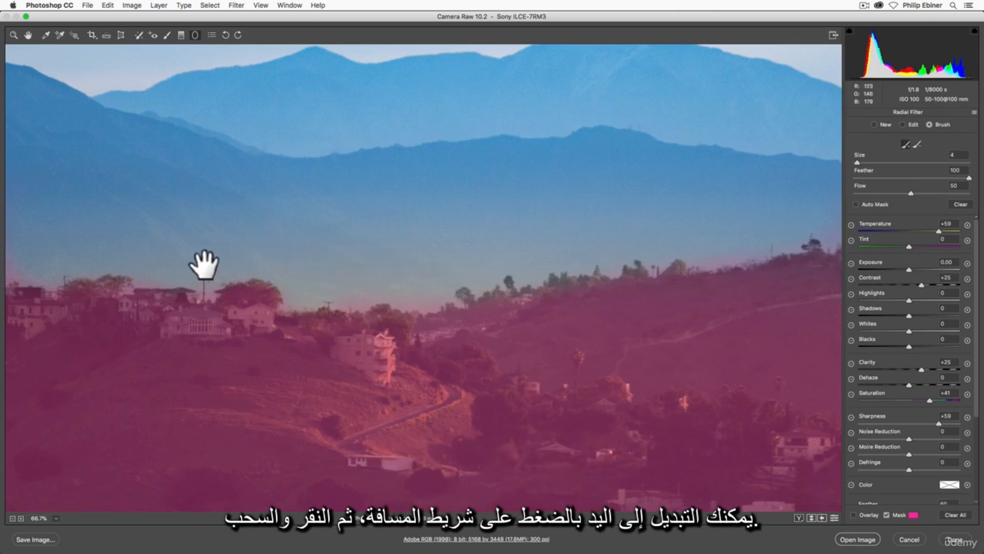
pyautogui.moveTo(361, 271); pyautogui.dragTo(654, 268)
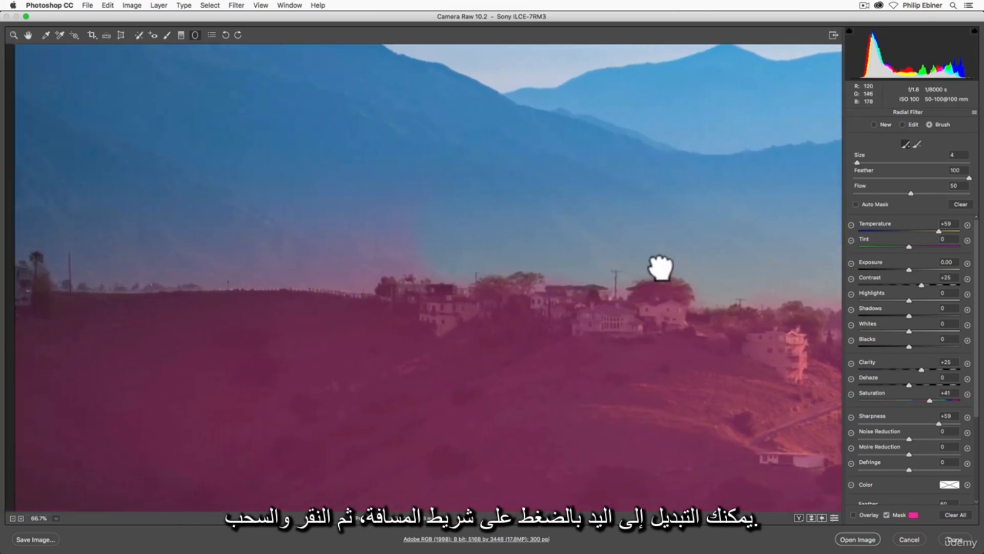
pyautogui.press('alt')
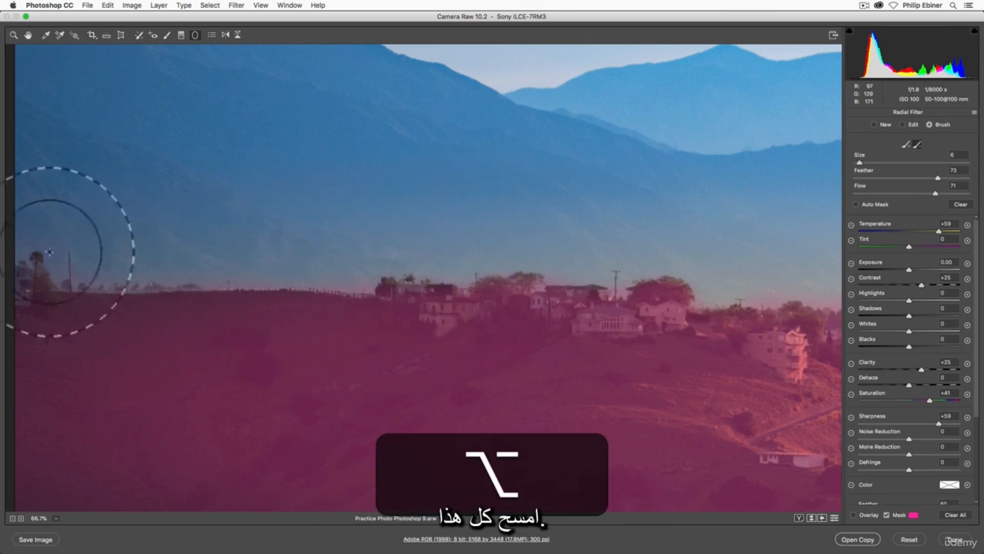
pyautogui.press('space')
pyautogui.moveTo(739, 233); pyautogui.dragTo(266, 241)
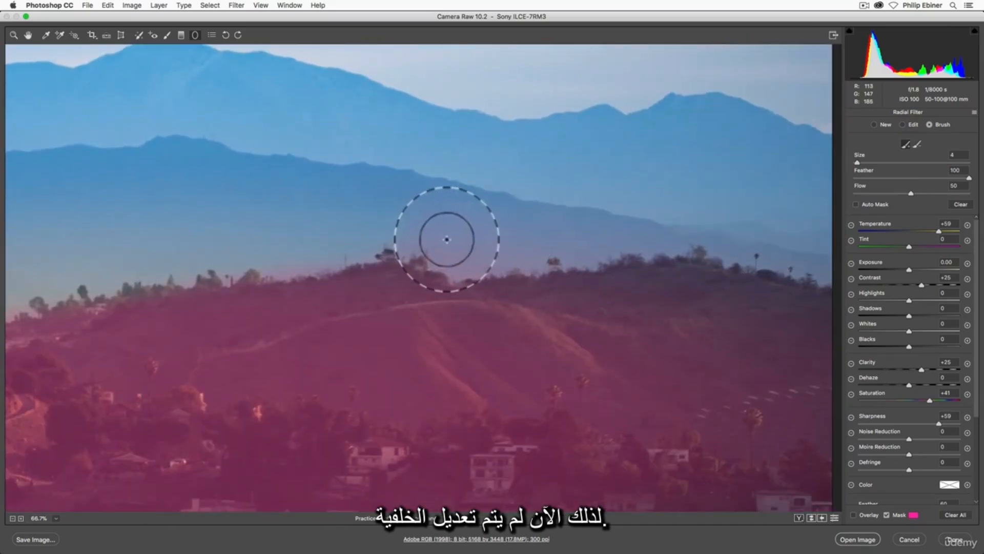
pyautogui.press('alt')
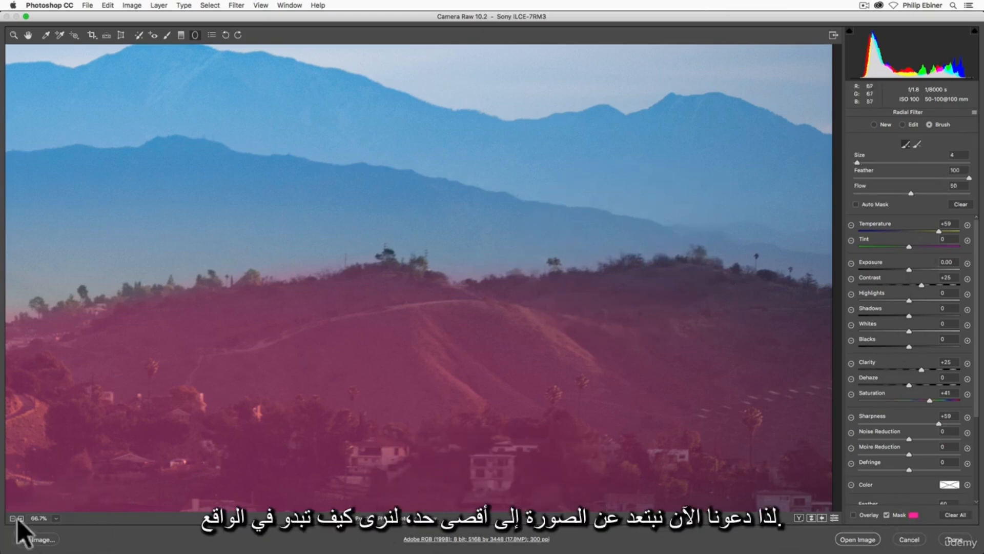
# - Hide the mask to review the whole photo and look at the radial filter's Range Mask setting
pyautogui.click(56, 518)
pyautogui.click(82, 527)
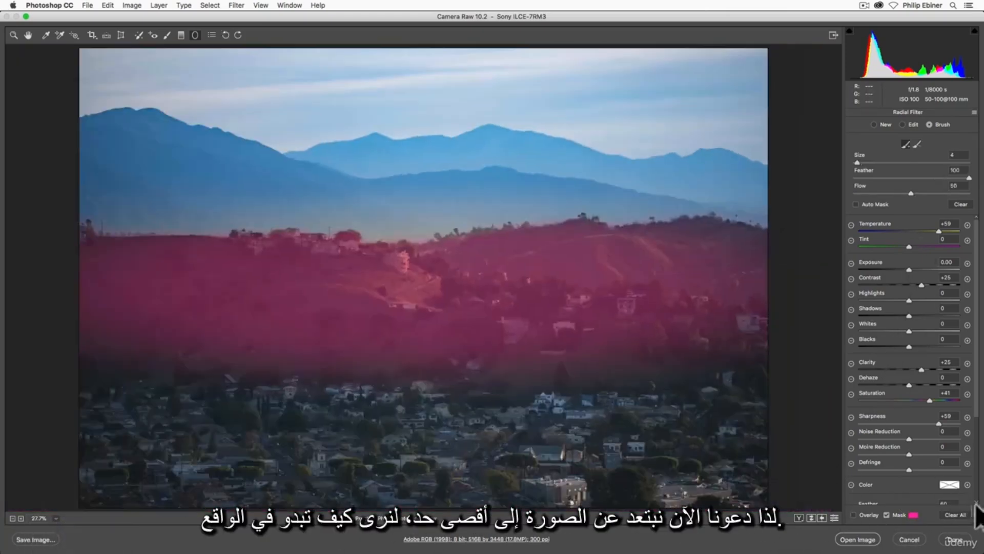
pyautogui.click(887, 515)
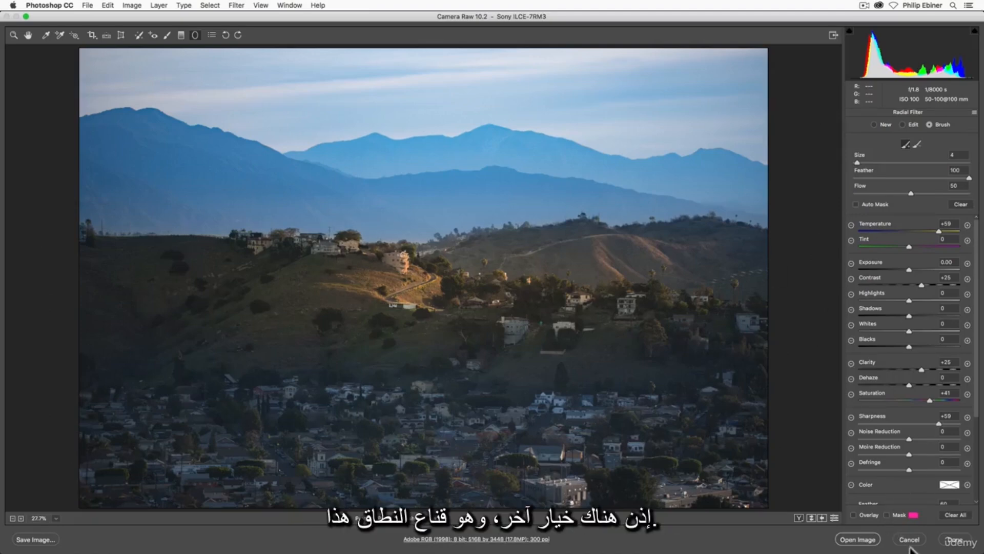
pyautogui.moveTo(975, 341); pyautogui.dragTo(970, 391)
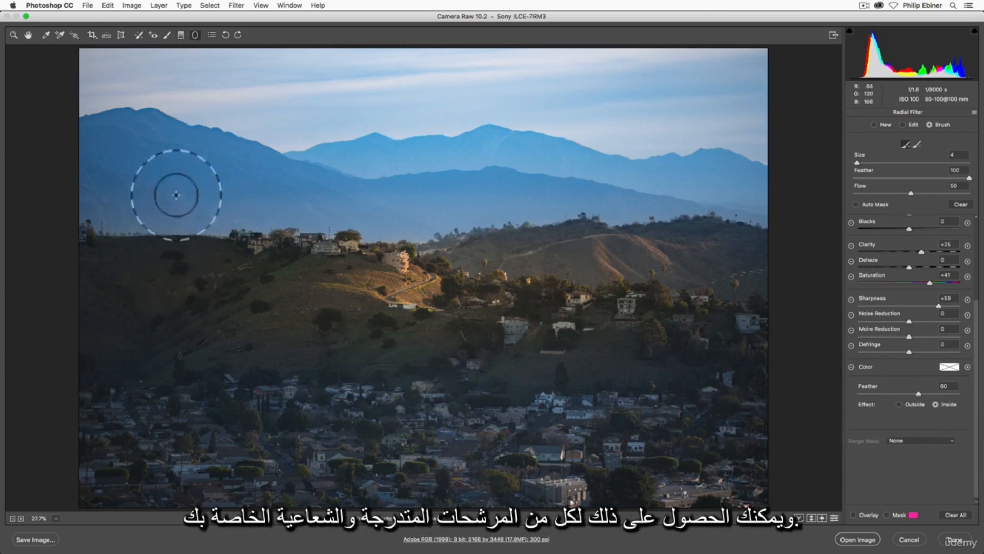
# - Return to editing the radial filter on the hillside with its overlay shown and delete it
pyautogui.scroll(5, 872, 482)
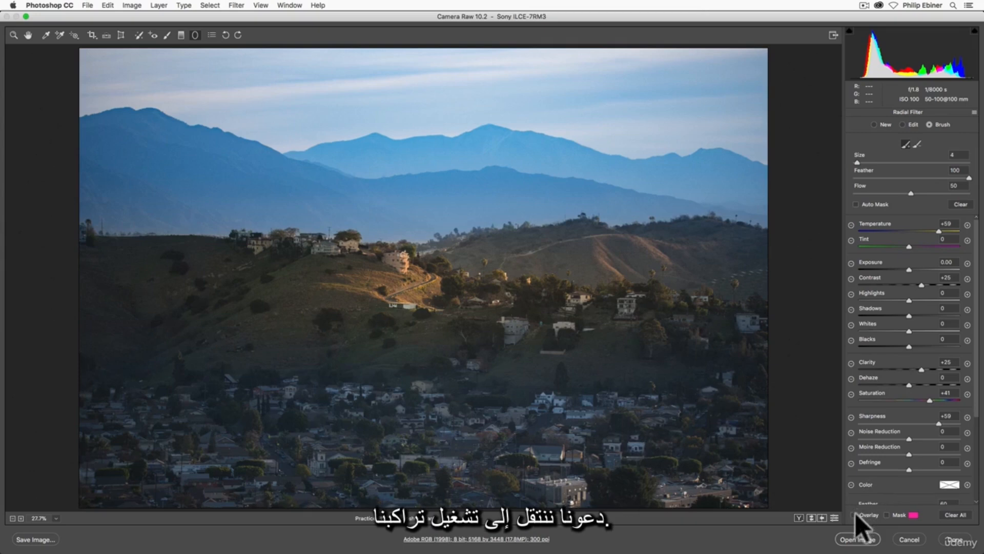
pyautogui.click(902, 124)
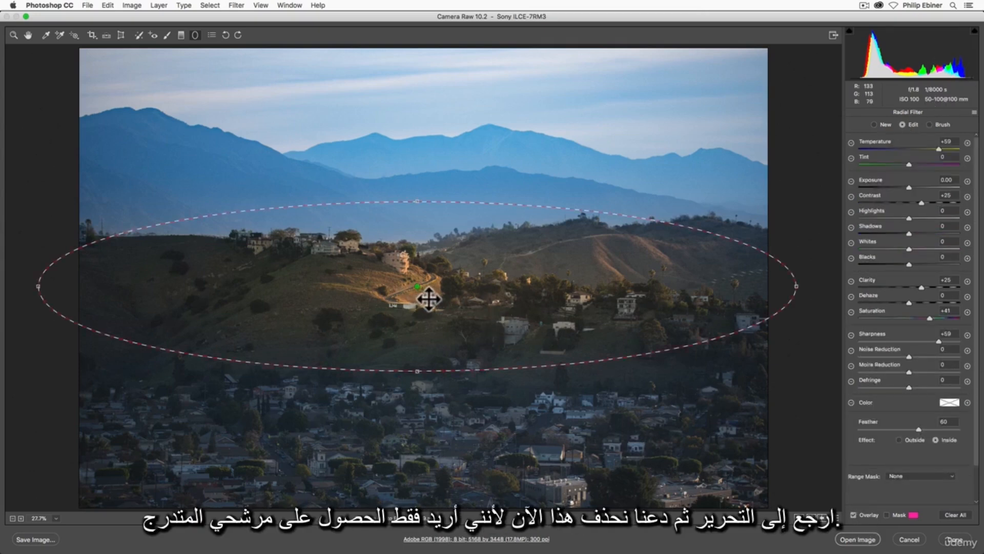
pyautogui.press('BackSpace')
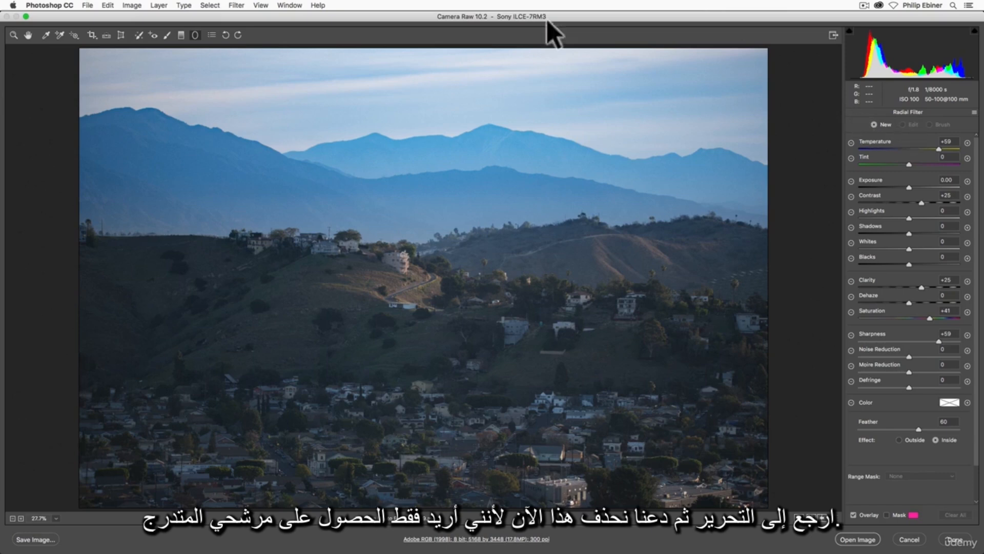
# - Select the existing graduated filter over the sky and extend its lower boundary down to the foot of the hills
pyautogui.click(182, 35)
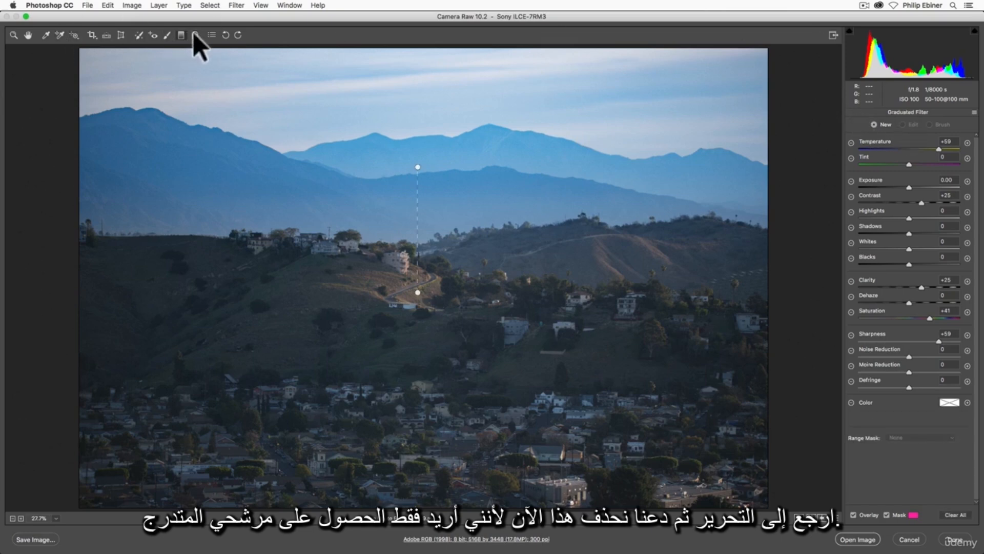
pyautogui.click(417, 292)
pyautogui.moveTo(418, 292); pyautogui.dragTo(418, 348)
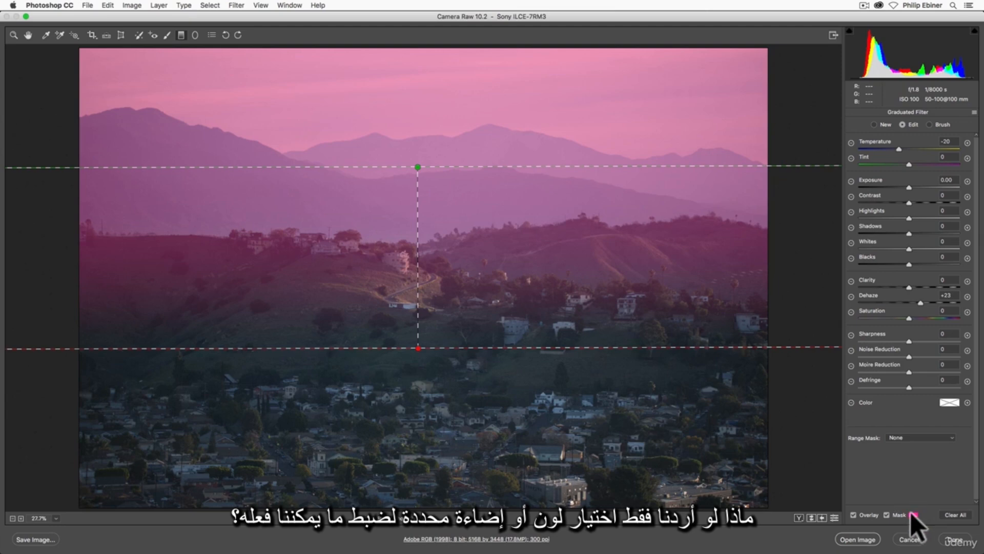
# - Hide the mask overlay, set the graduated filter's Range Mask to Color and sample the color of the distant mountains
pyautogui.click(887, 515)
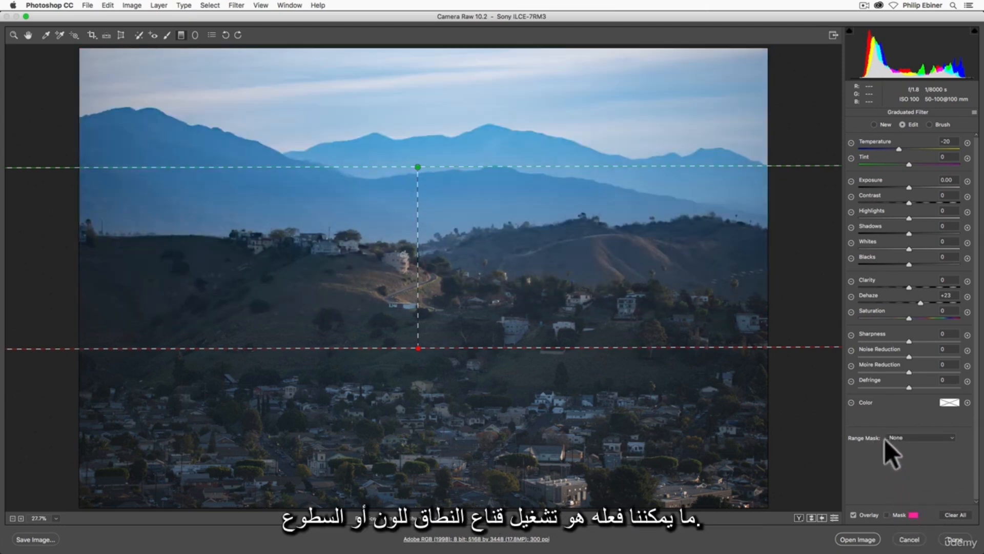
pyautogui.click(904, 438)
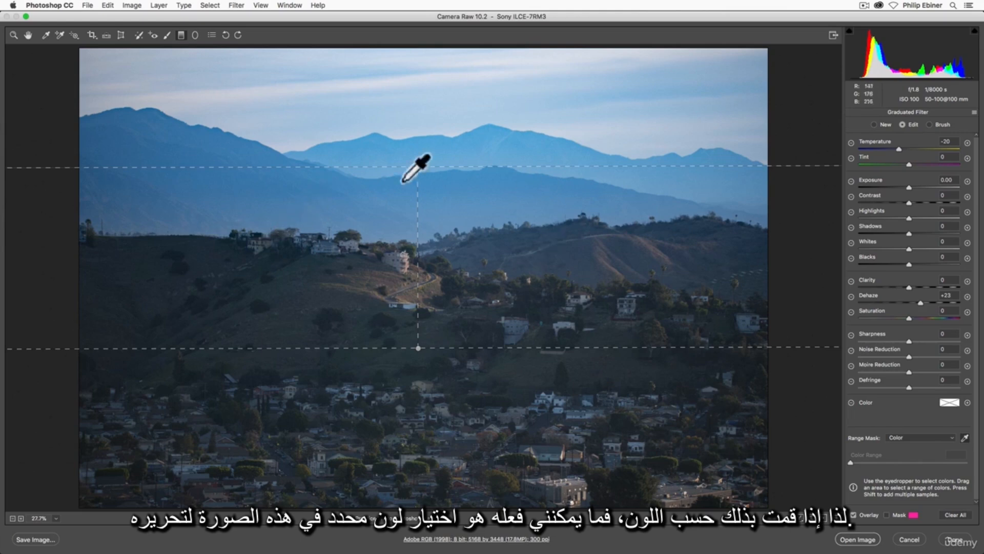
pyautogui.click(966, 436)
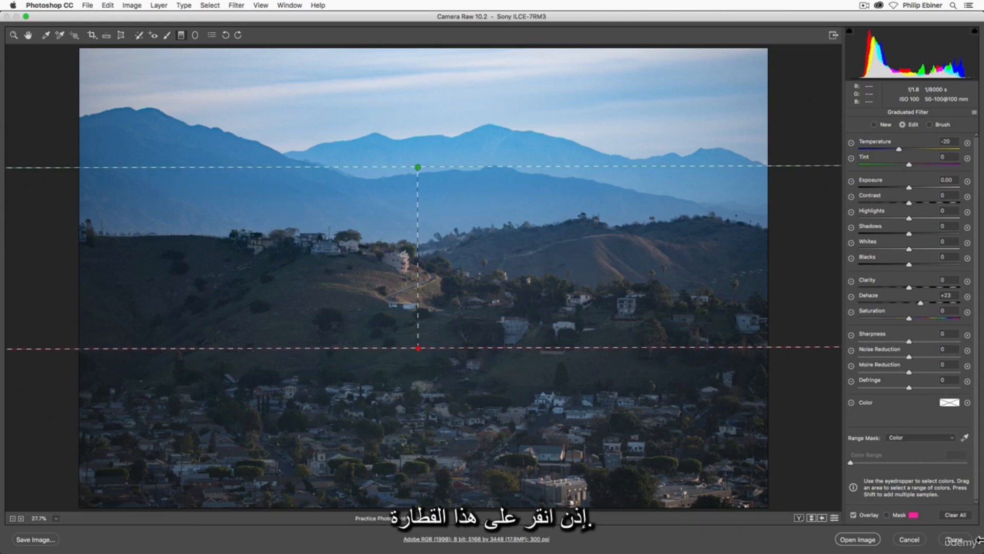
pyautogui.click(966, 438)
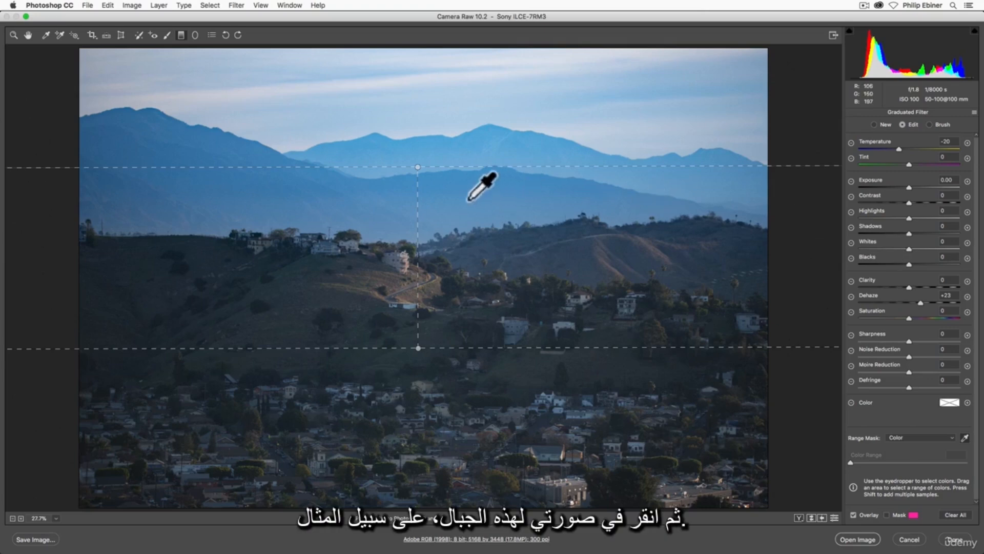
pyautogui.click(501, 139)
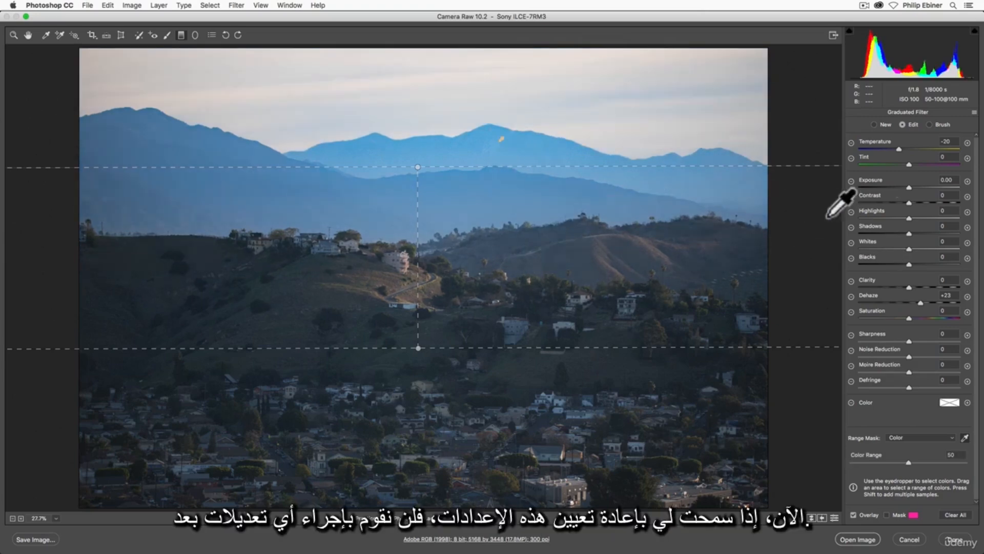
# - Reset the graduated filter's Temperature and Dehaze to 0
pyautogui.doubleClick(900, 149)
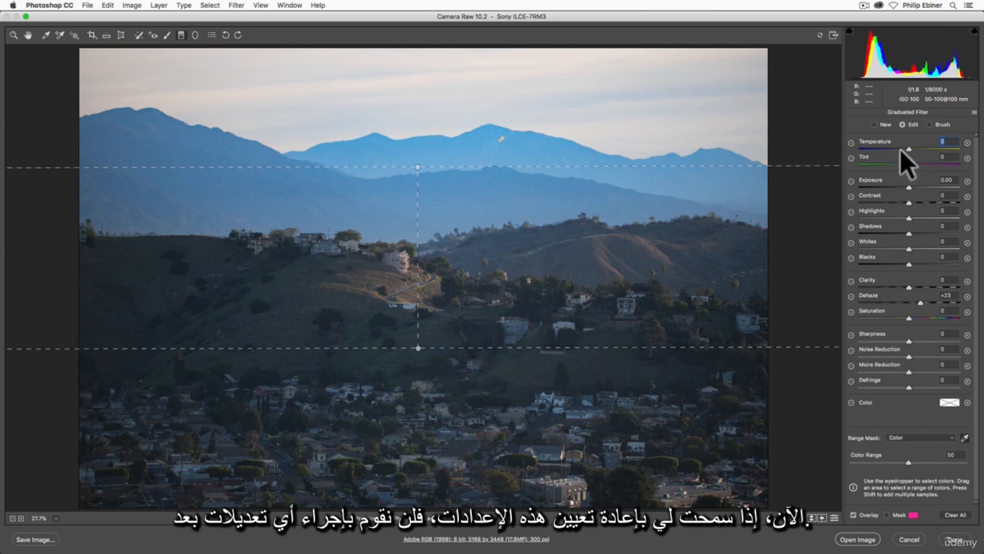
pyautogui.click(920, 302)
pyautogui.doubleClick(921, 302)
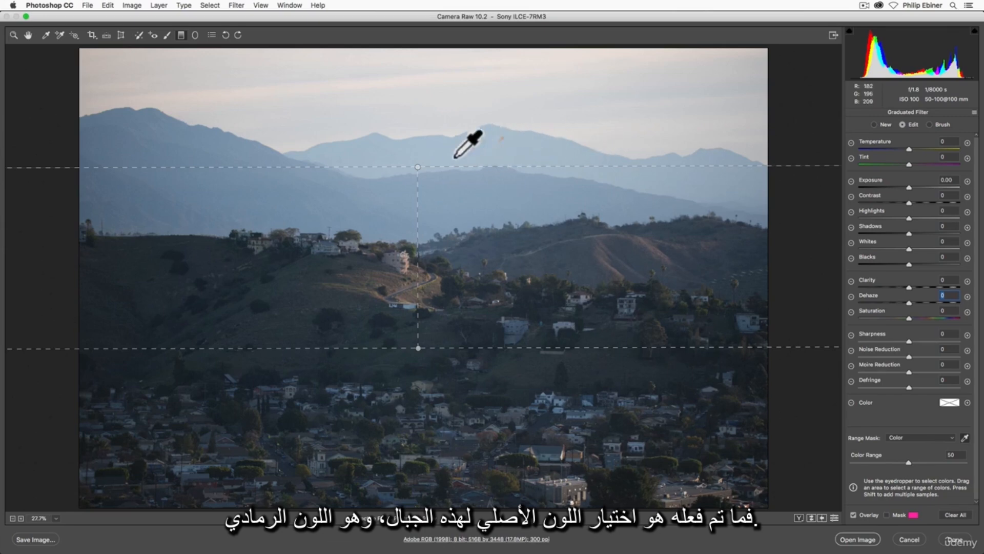
# - Show the mask overlay and resample the color Range Mask from the sky above the mountains
pyautogui.click(887, 514)
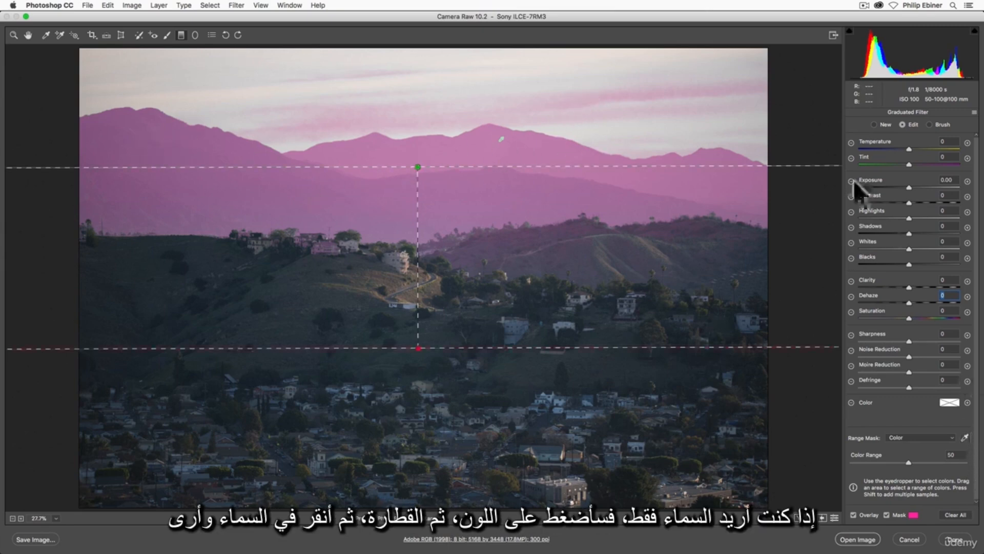
pyautogui.click(965, 437)
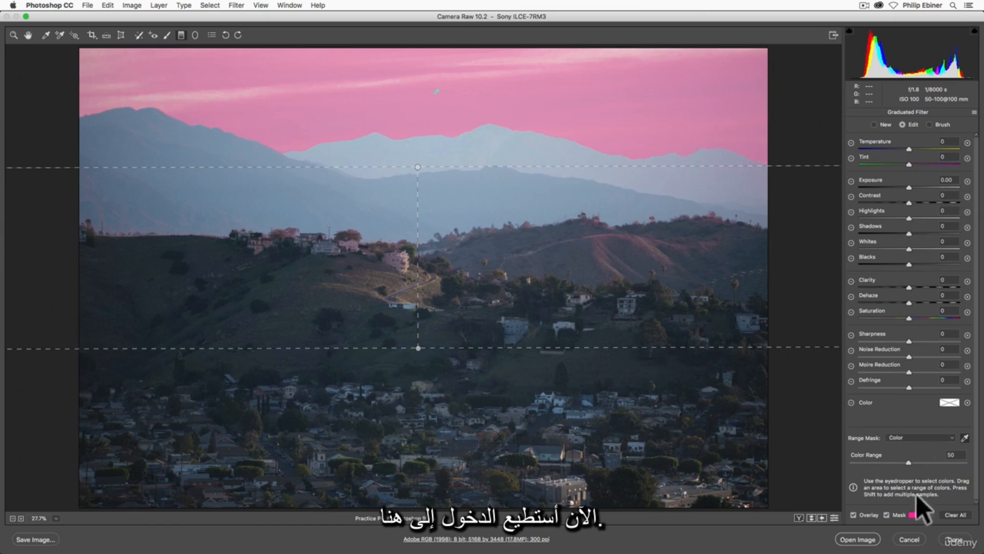
# - With the mask hidden, set the sky filter to Temperature +85, Dehaze +28 and Exposure -0.40, with Color Range at 50
pyautogui.moveTo(925, 150); pyautogui.dragTo(937, 152)
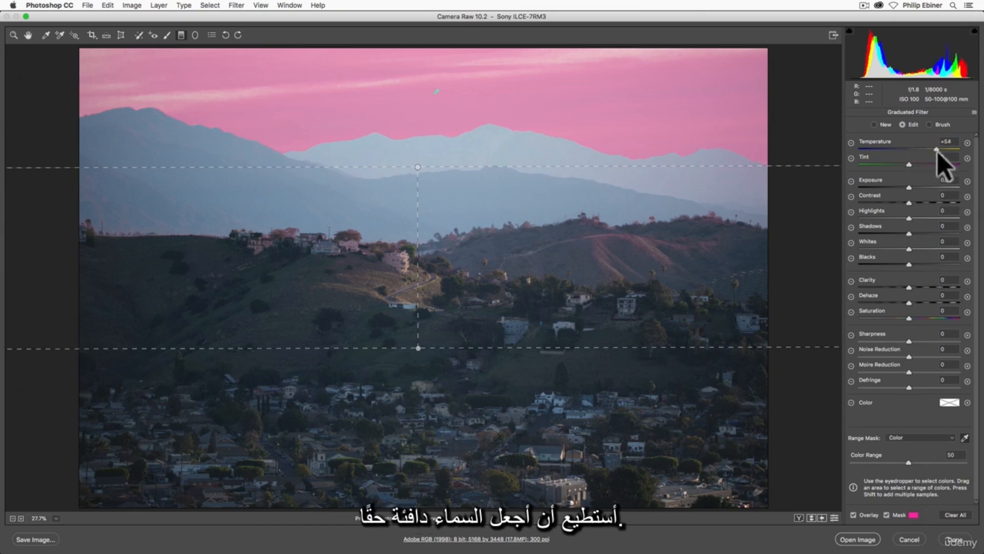
pyautogui.click(887, 514)
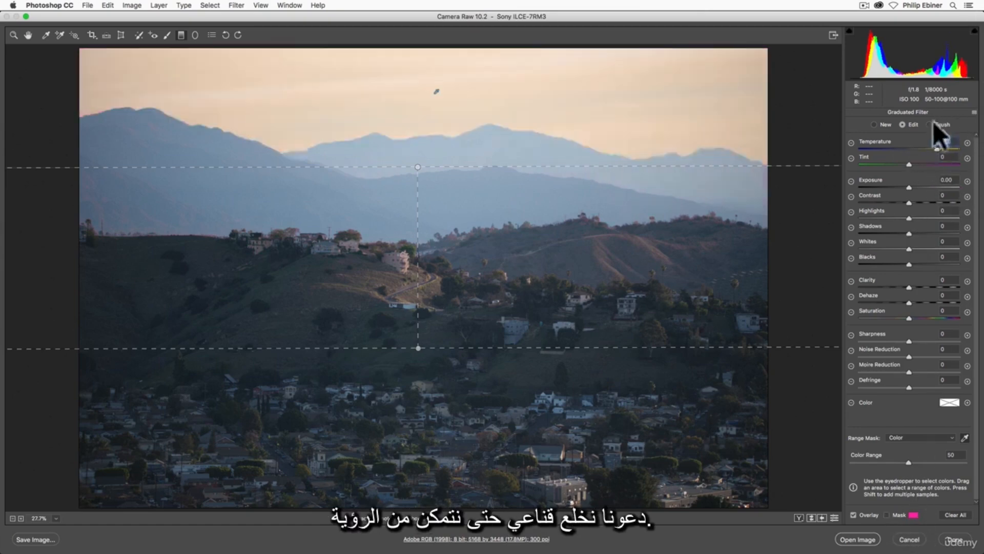
pyautogui.moveTo(937, 149)
pyautogui.mouseDown()
pyautogui.moveTo(967, 151)
pyautogui.moveTo(952, 150)
pyautogui.mouseUp()
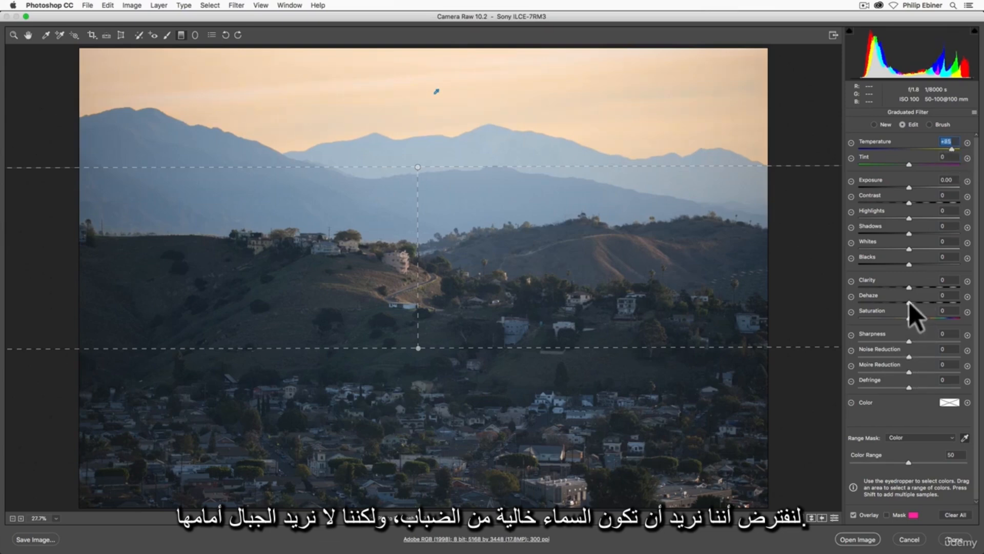
pyautogui.moveTo(910, 302); pyautogui.dragTo(924, 306)
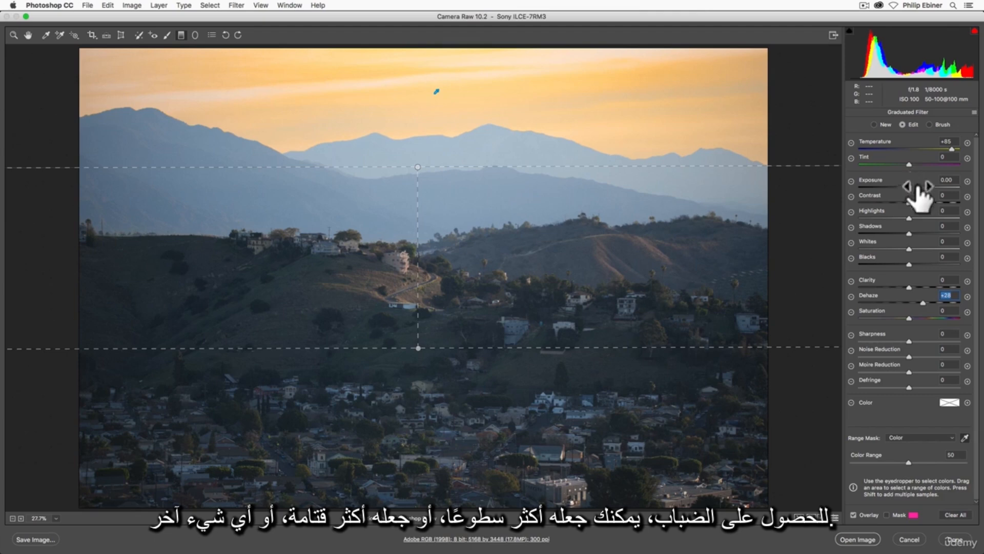
pyautogui.moveTo(911, 188)
pyautogui.mouseDown()
pyautogui.moveTo(919, 189)
pyautogui.moveTo(892, 190)
pyautogui.moveTo(905, 193)
pyautogui.mouseUp()
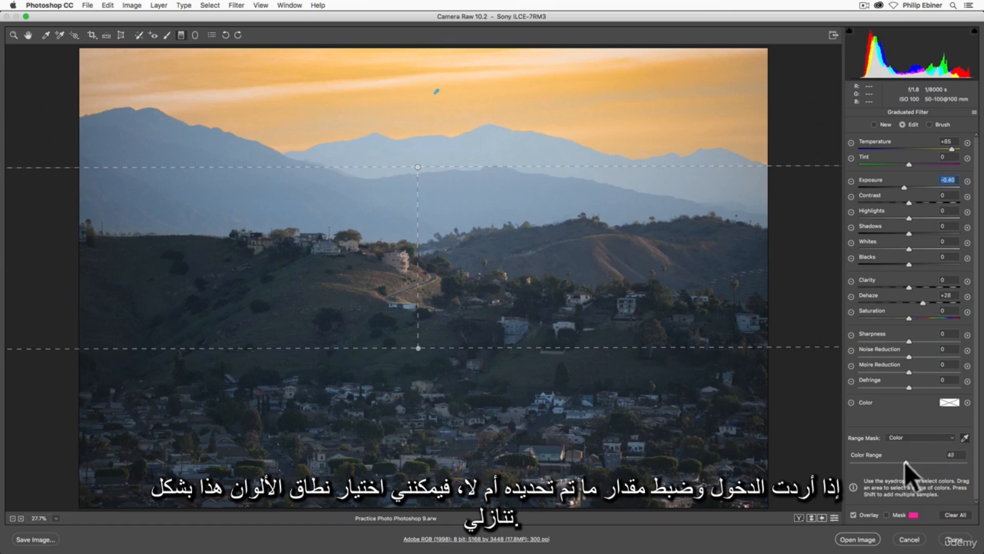
pyautogui.moveTo(906, 462)
pyautogui.mouseDown()
pyautogui.moveTo(834, 462)
pyautogui.moveTo(968, 463)
pyautogui.moveTo(901, 472)
pyautogui.moveTo(912, 468)
pyautogui.mouseUp()
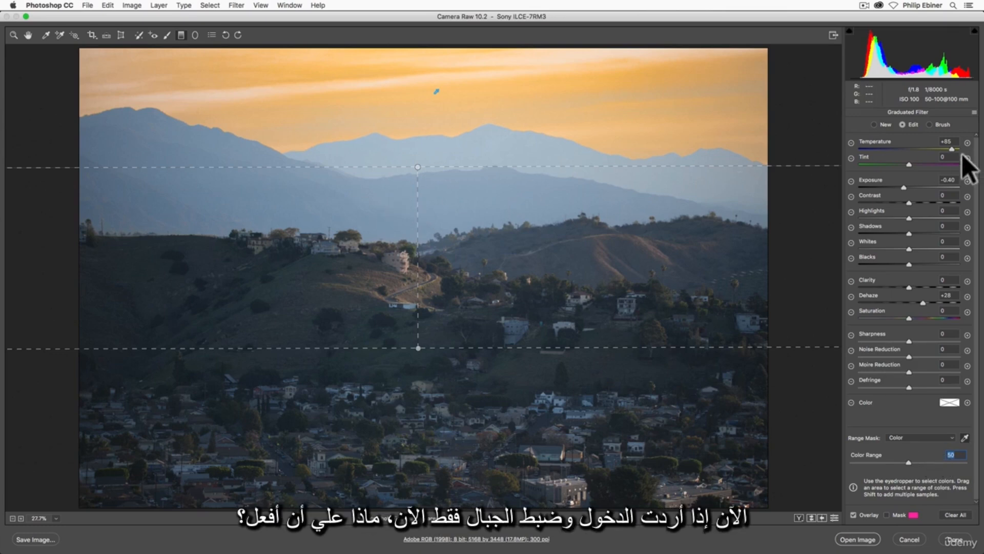
# - Add a second graduated filter with its adjustments reset to 0, fading from the crest of the near hills down to their foot
pyautogui.click(875, 124)
pyautogui.doubleClick(953, 148)
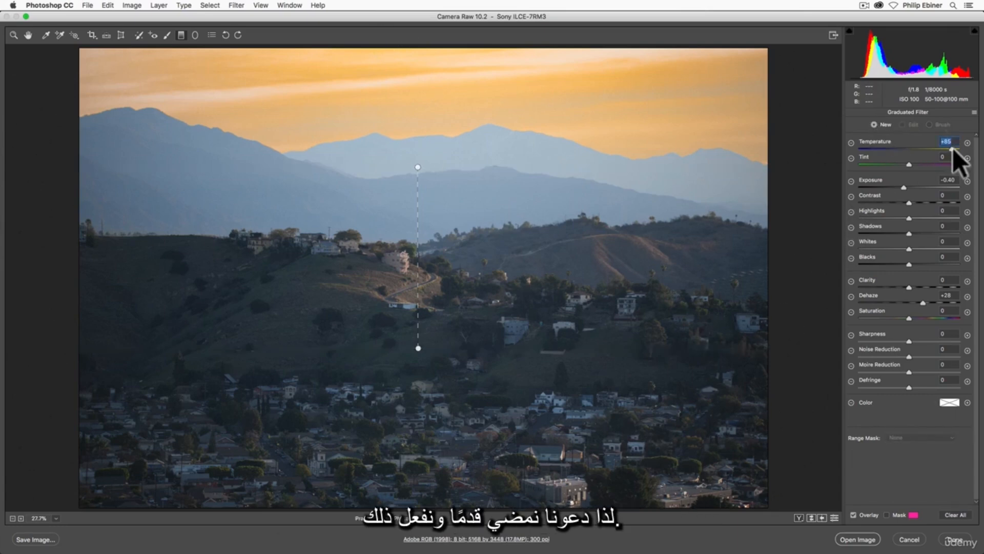
pyautogui.doubleClick(925, 302)
pyautogui.moveTo(444, 107); pyautogui.dragTo(445, 363)
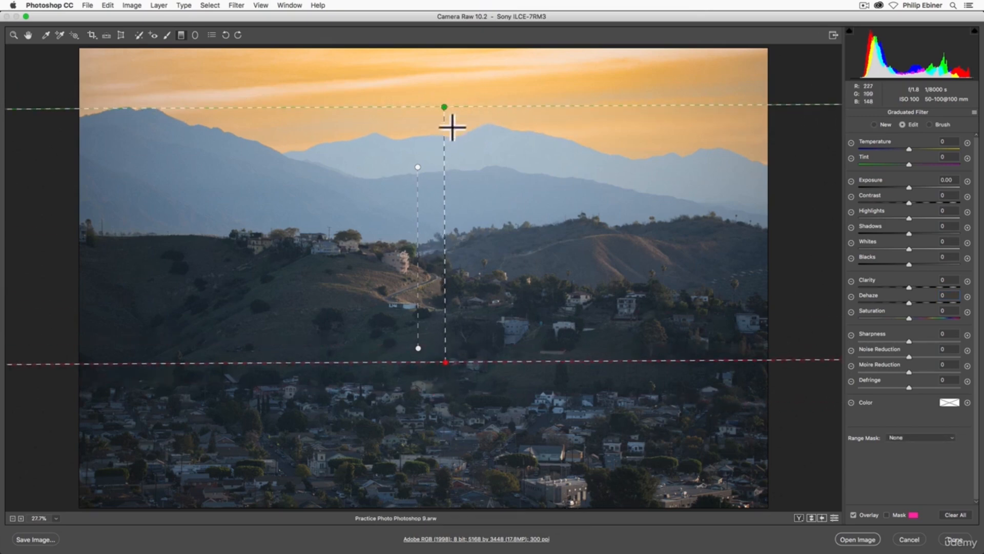
pyautogui.moveTo(444, 107); pyautogui.dragTo(445, 238)
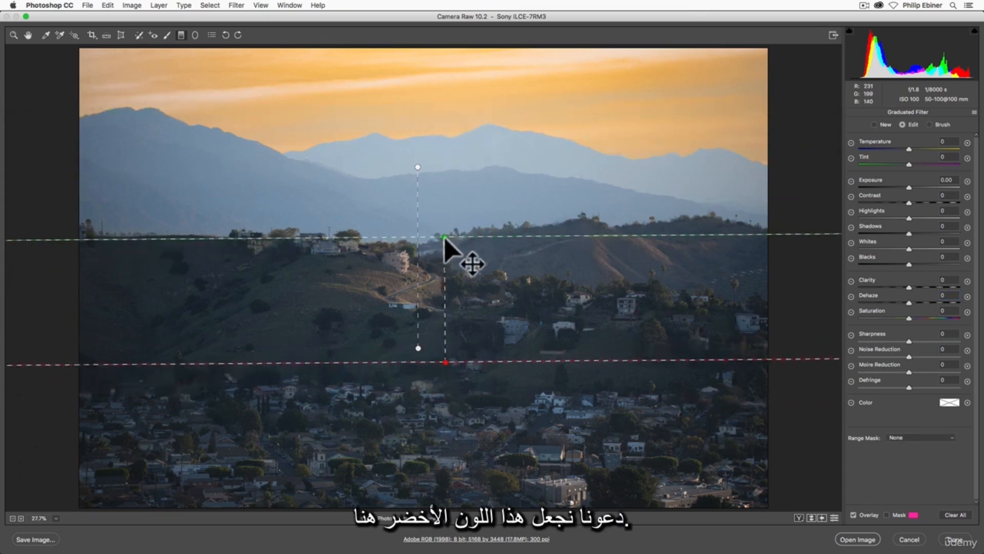
# - Show the new filter's mask, set its Range Mask to Color, sample the blue mountains and set Color Range to 21
pyautogui.click(887, 515)
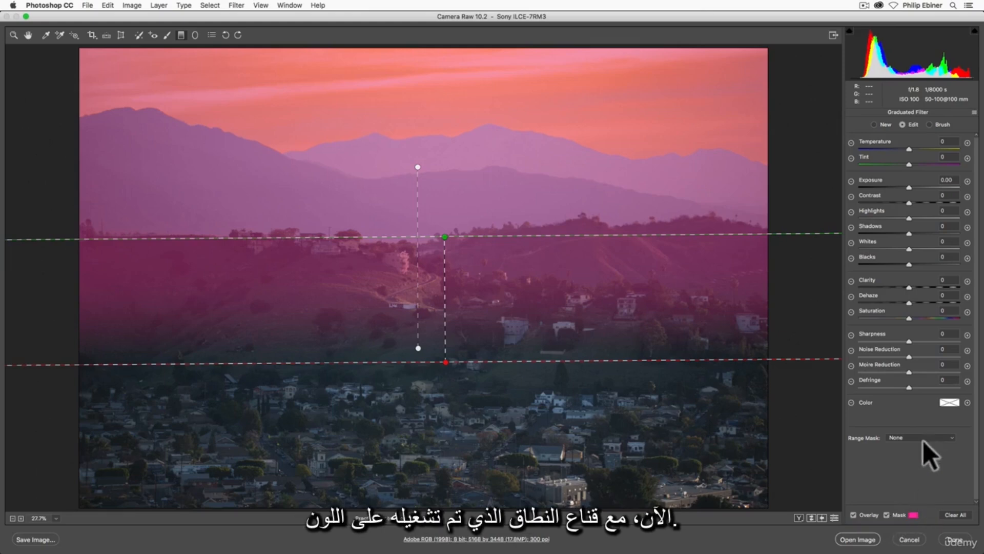
pyautogui.click(909, 439)
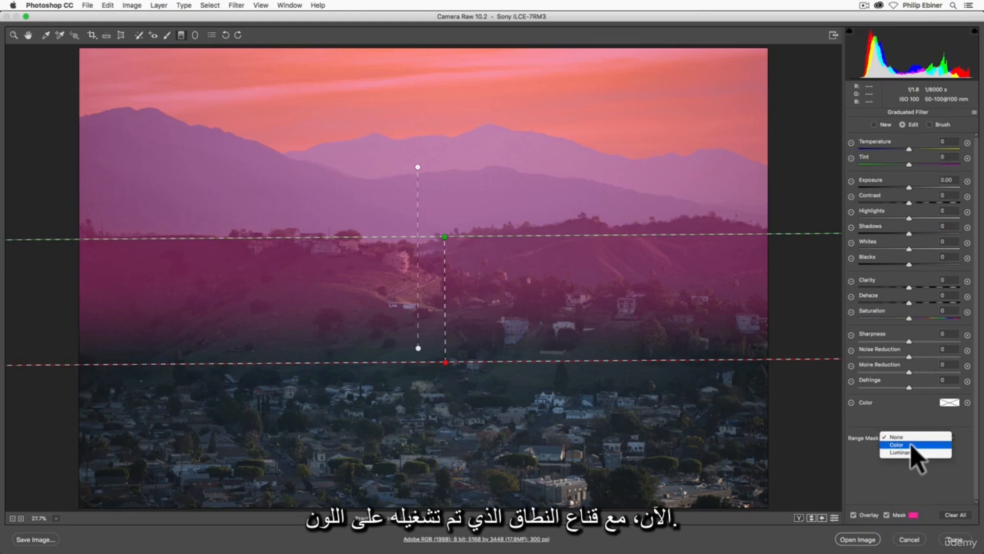
pyautogui.click(912, 445)
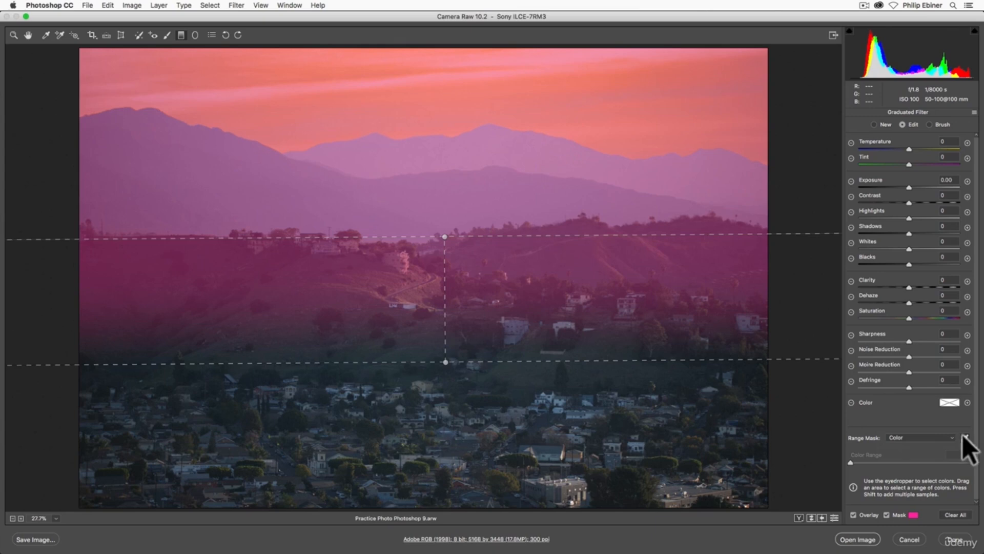
pyautogui.click(965, 438)
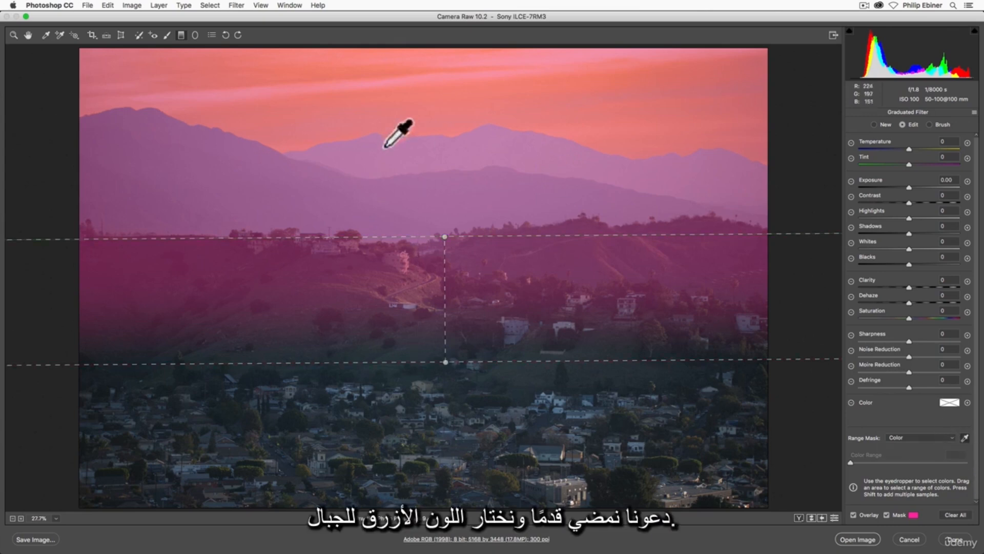
pyautogui.click(454, 180)
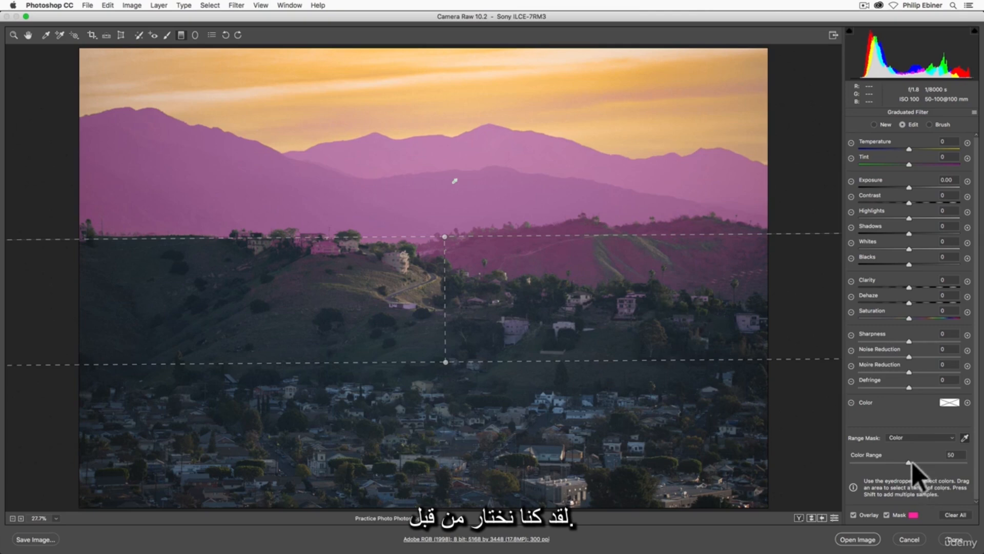
pyautogui.moveTo(909, 463); pyautogui.dragTo(873, 463)
pyautogui.click(875, 463)
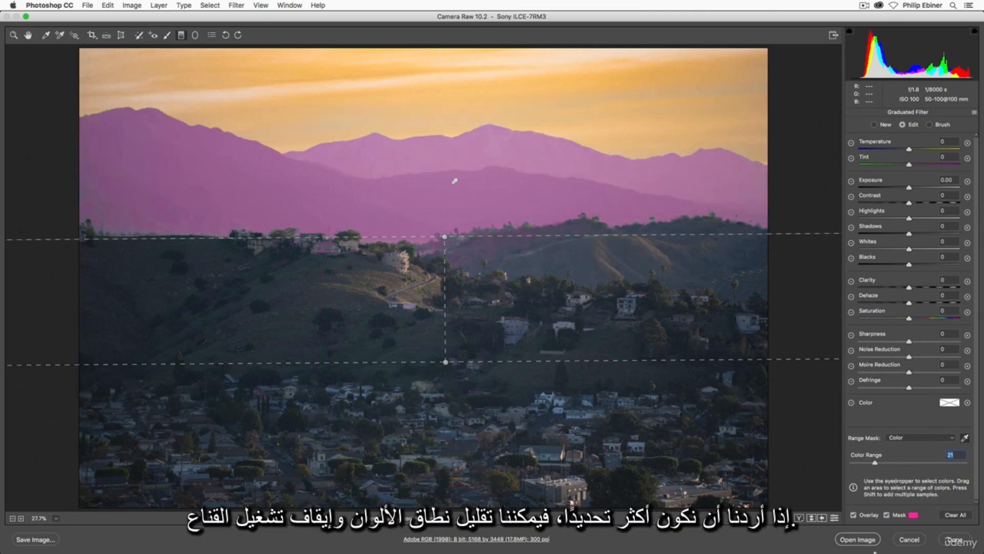
# - Hide the mask, set the mountains to Temperature -32, Tint +39, Exposure -0.60 and Dehaze +18, and leave the graduated filter
pyautogui.click(890, 513)
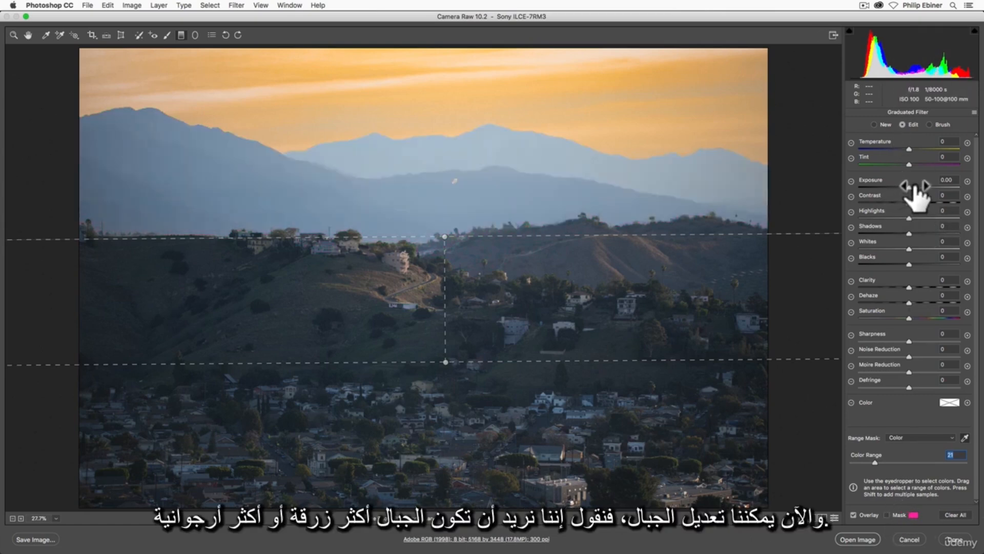
pyautogui.moveTo(909, 148); pyautogui.dragTo(903, 189)
pyautogui.moveTo(909, 302); pyautogui.dragTo(917, 303)
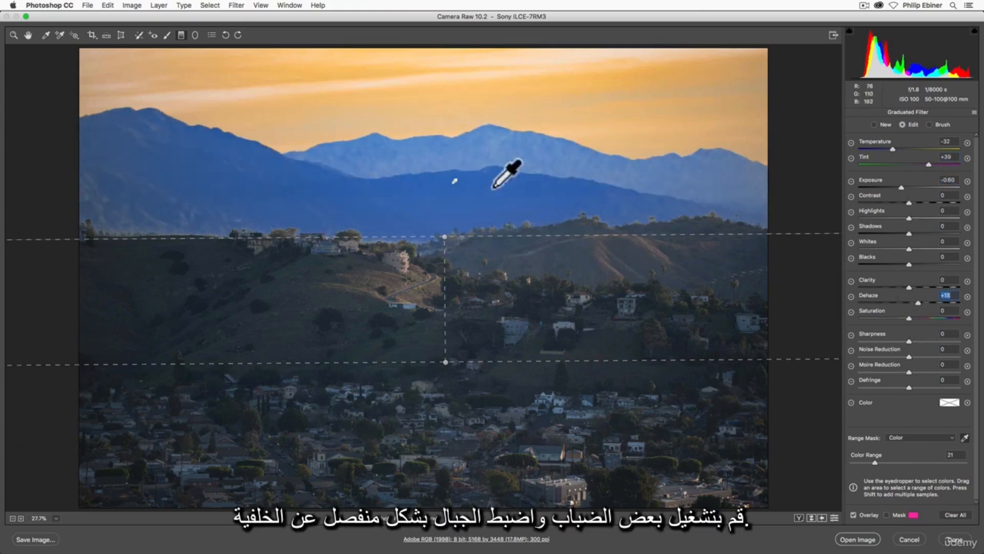
pyautogui.click(14, 35)
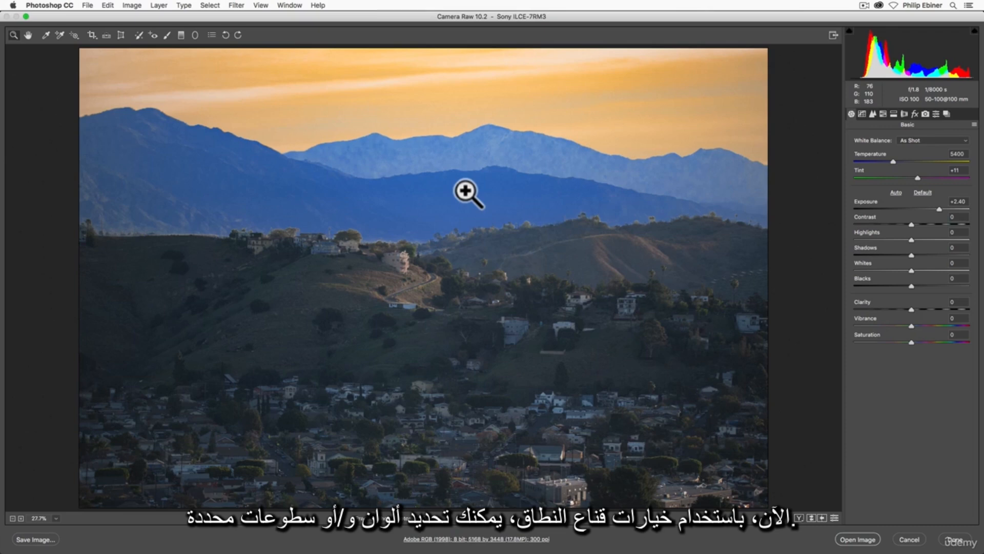
# - Draw a large radial filter around the mountains, hills and town with Exposure, Tint, Temperature and Dehaze reset to 0
pyautogui.click(195, 35)
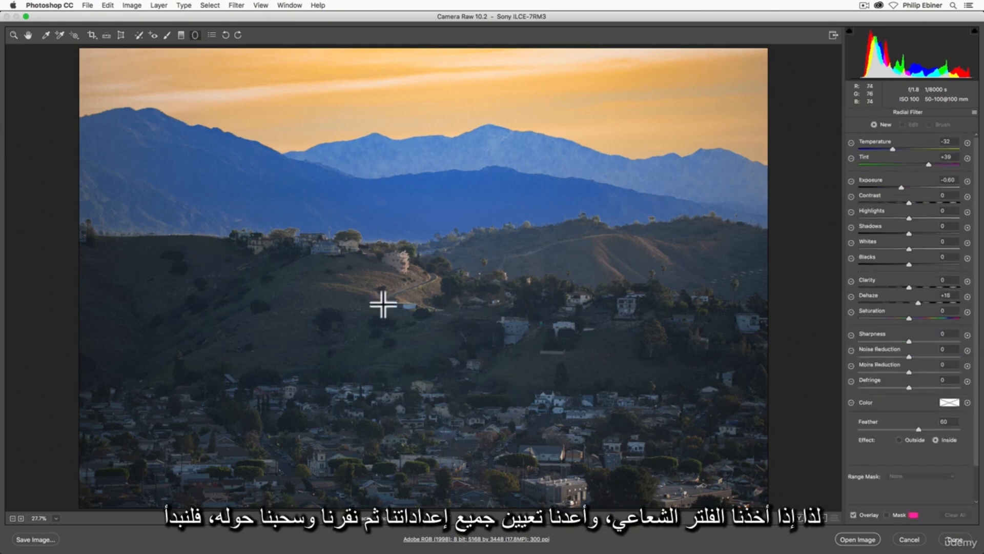
pyautogui.doubleClick(902, 187)
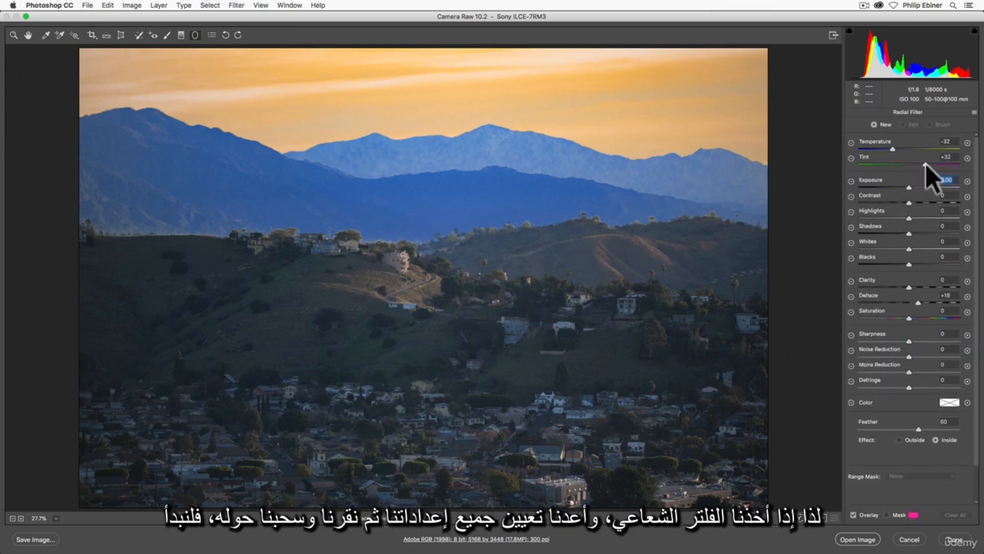
pyautogui.moveTo(194, 208); pyautogui.dragTo(463, 328)
pyautogui.moveTo(164, 196); pyautogui.dragTo(447, 305)
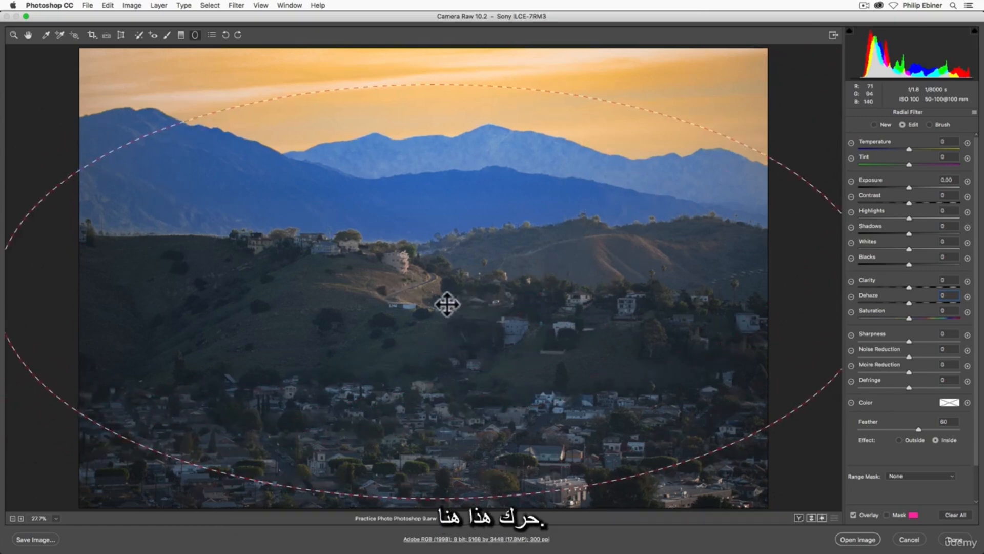
# - Show the radial filter's mask, set its Range Mask to Luminance and try out the lower limit of the Luminance Range
pyautogui.click(887, 515)
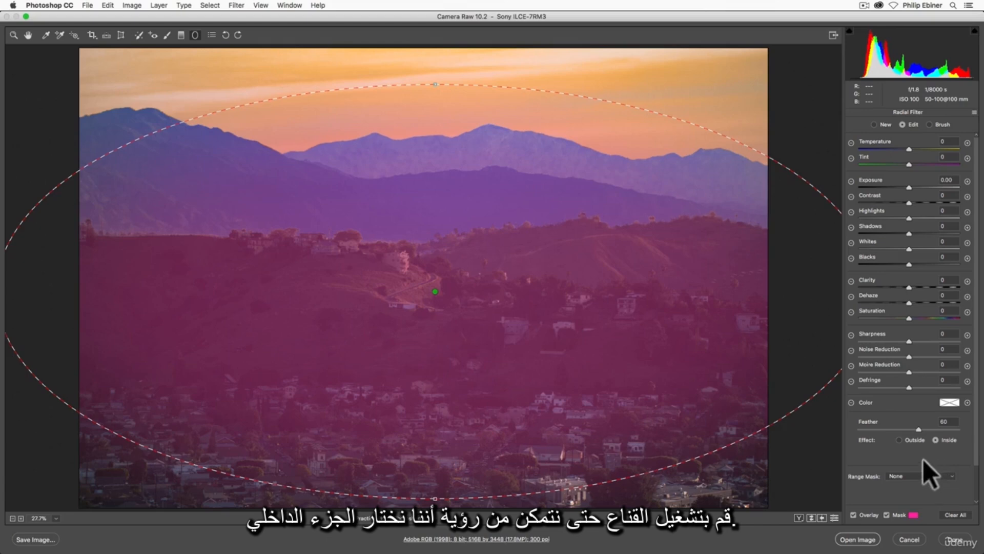
pyautogui.click(912, 475)
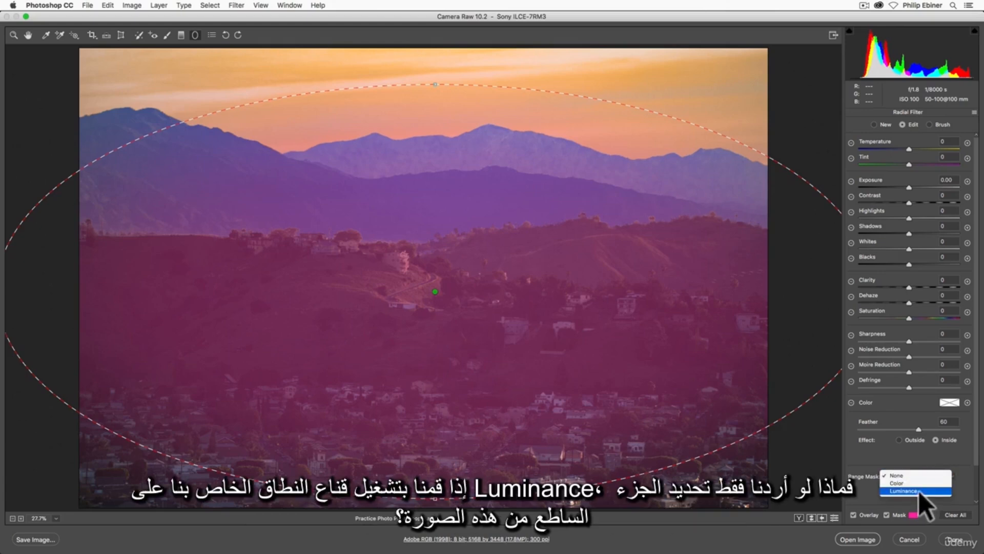
pyautogui.click(918, 491)
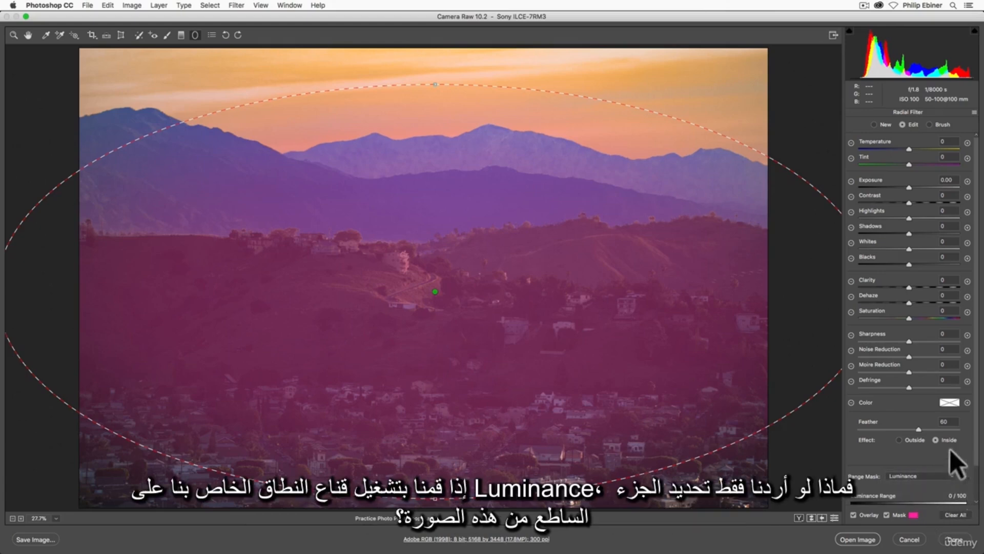
pyautogui.scroll(-2, 867, 462)
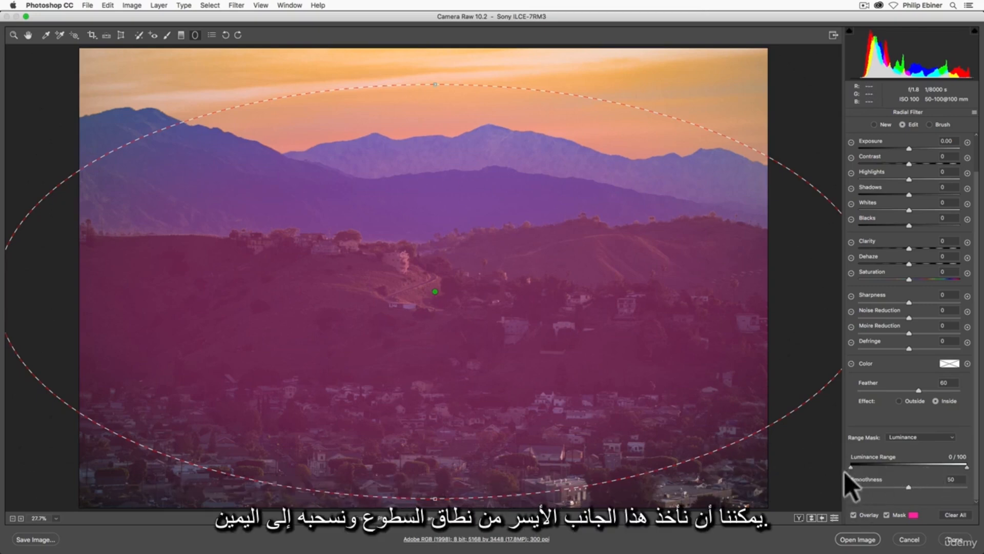
pyautogui.moveTo(850, 465)
pyautogui.mouseDown()
pyautogui.moveTo(939, 467)
pyautogui.moveTo(836, 473)
pyautogui.mouseUp()
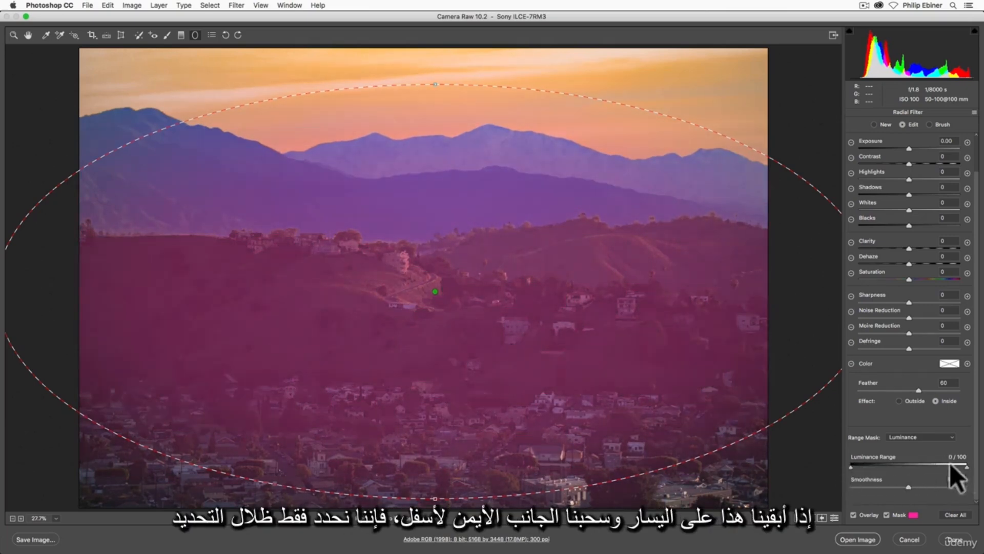
# - Limit the radial filter's Luminance Range to 0/17, try lower Smoothness values, set Smoothness back to 50 and hide the mask
pyautogui.moveTo(967, 468); pyautogui.dragTo(872, 470)
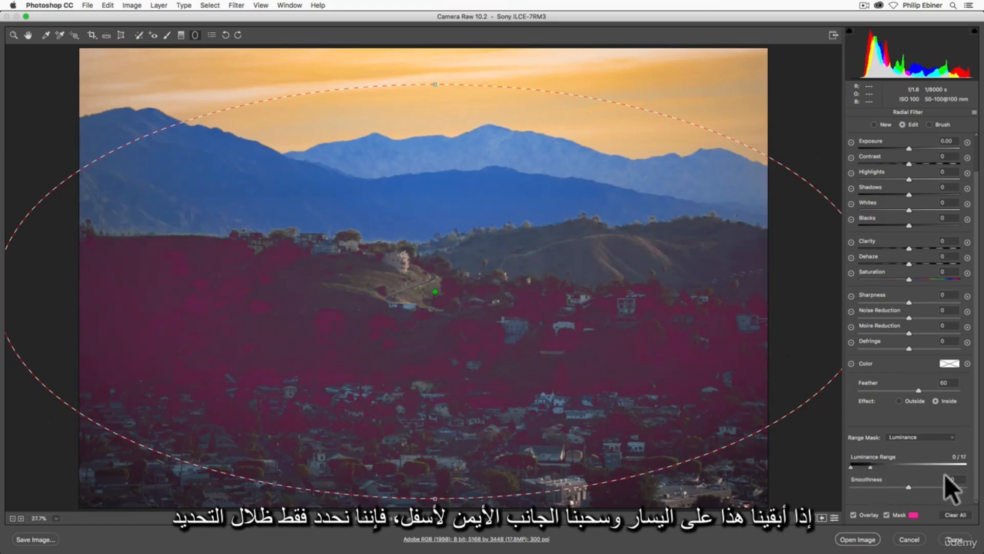
pyautogui.moveTo(863, 488)
pyautogui.mouseDown()
pyautogui.moveTo(969, 497)
pyautogui.moveTo(869, 498)
pyautogui.mouseUp()
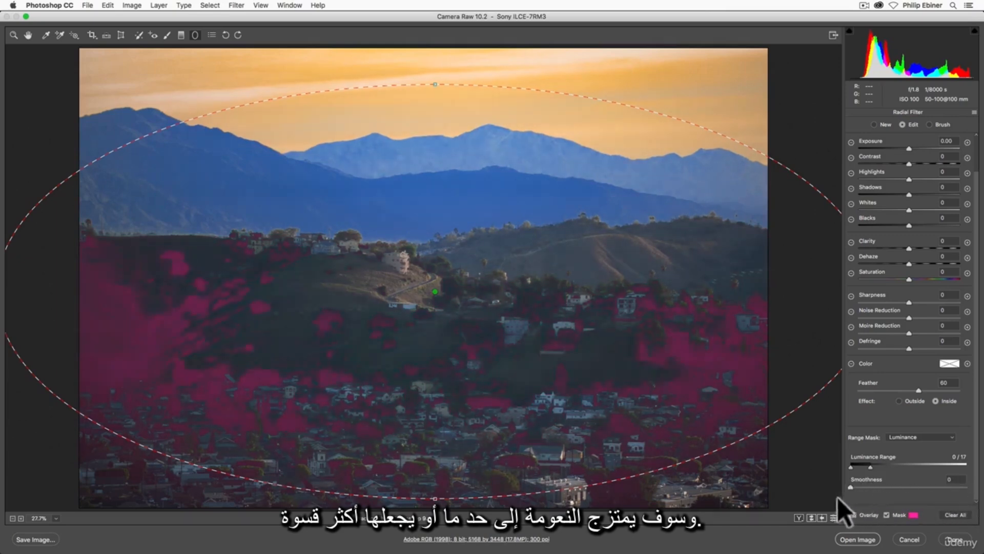
pyautogui.click(864, 496)
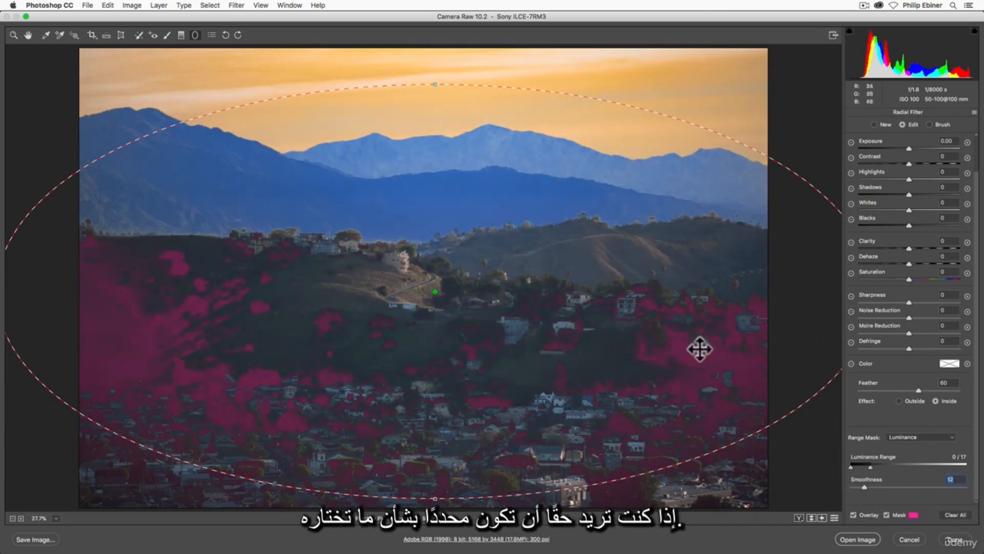
pyautogui.moveTo(865, 486); pyautogui.dragTo(909, 487)
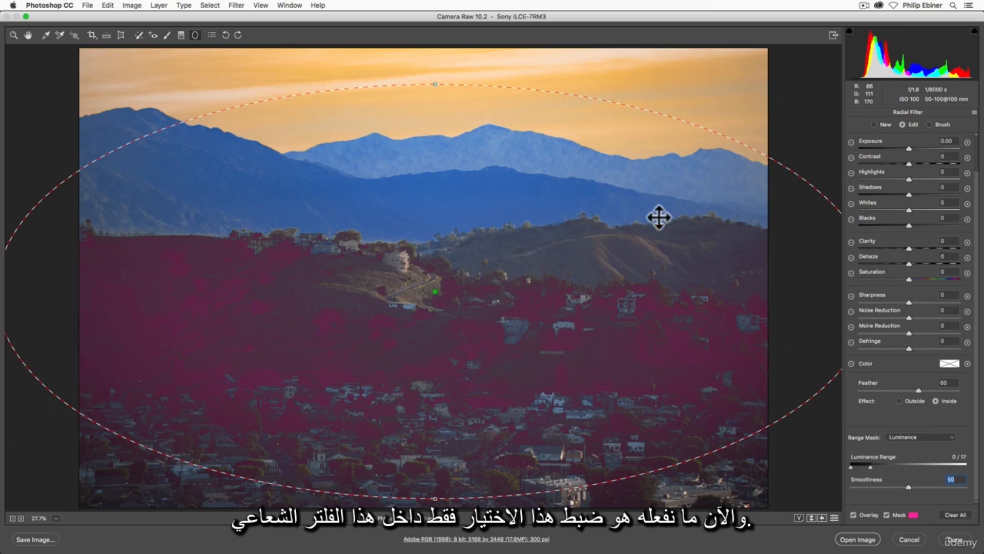
pyautogui.click(887, 514)
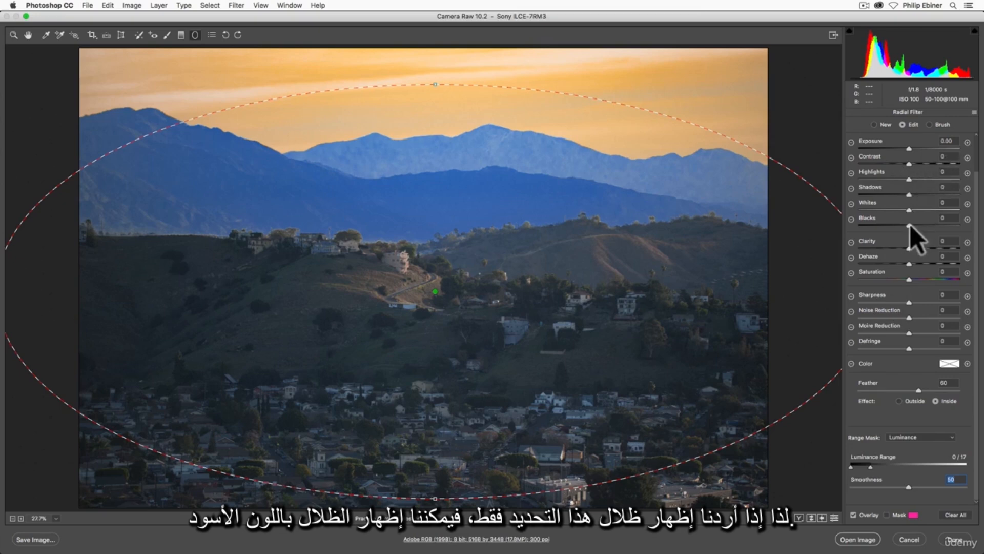
# - Try brightening the dark areas inside the radial filter with Exposure +4.00, Shadows +100 and Blacks +100
pyautogui.moveTo(910, 194)
pyautogui.mouseDown()
pyautogui.moveTo(939, 196)
pyautogui.moveTo(922, 194)
pyautogui.mouseUp()
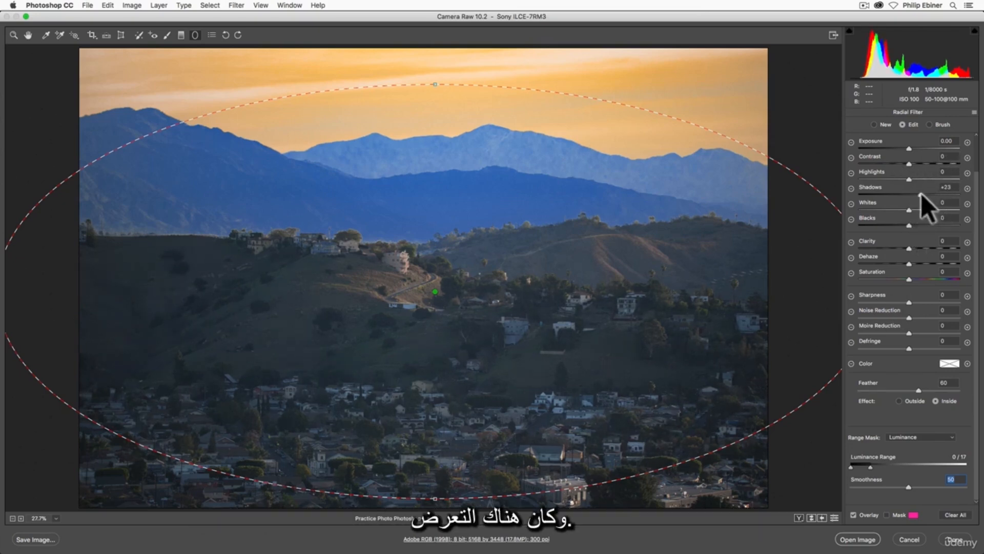
pyautogui.moveTo(909, 149); pyautogui.dragTo(960, 154)
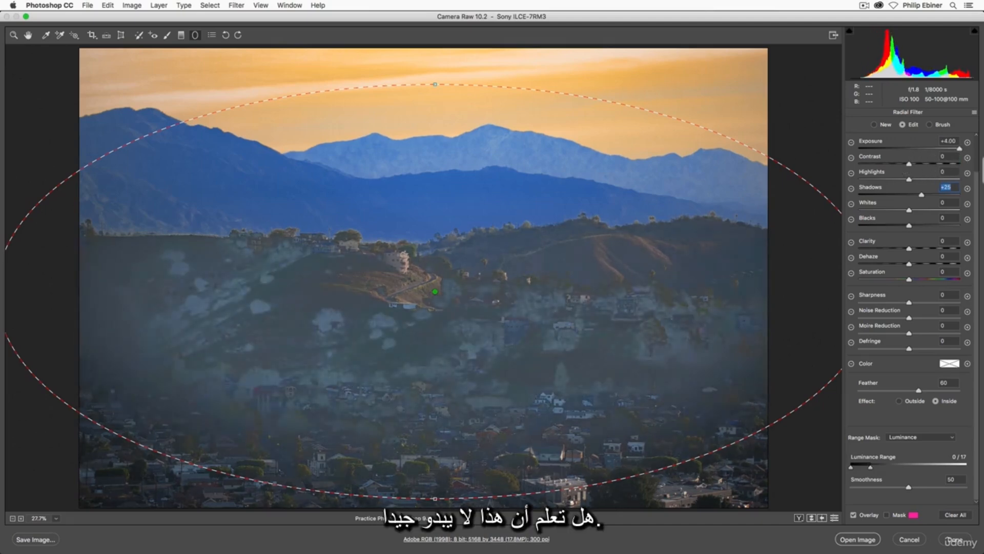
pyautogui.moveTo(924, 193); pyautogui.dragTo(960, 194)
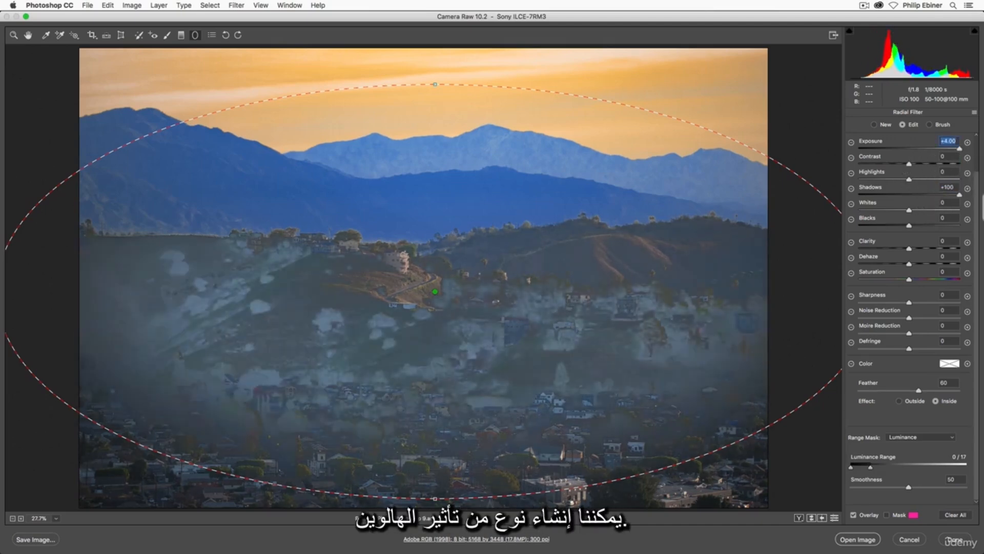
pyautogui.moveTo(911, 226); pyautogui.dragTo(977, 238)
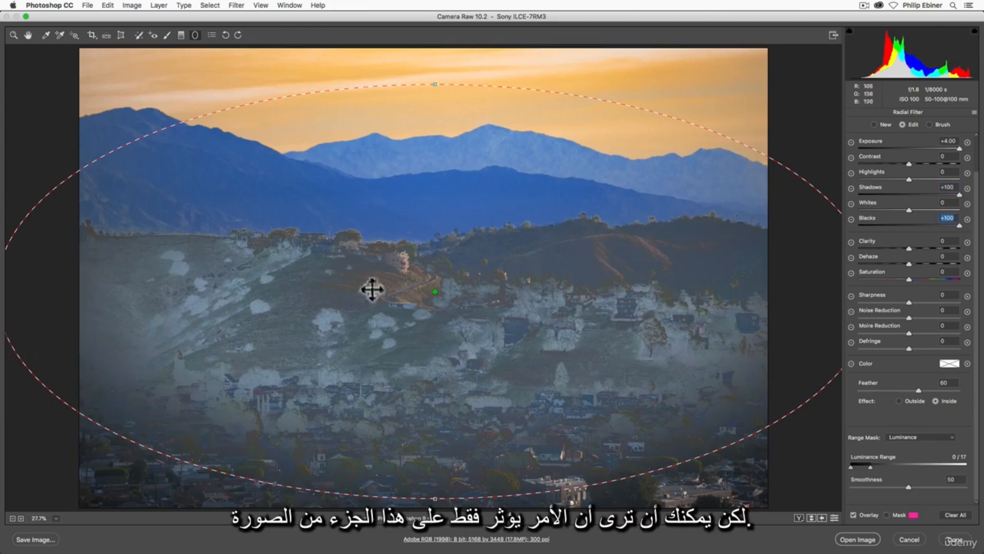
# - Reset the radial filter's Blacks, Shadows and Exposure to 0
pyautogui.doubleClick(958, 223)
pyautogui.doubleClick(958, 193)
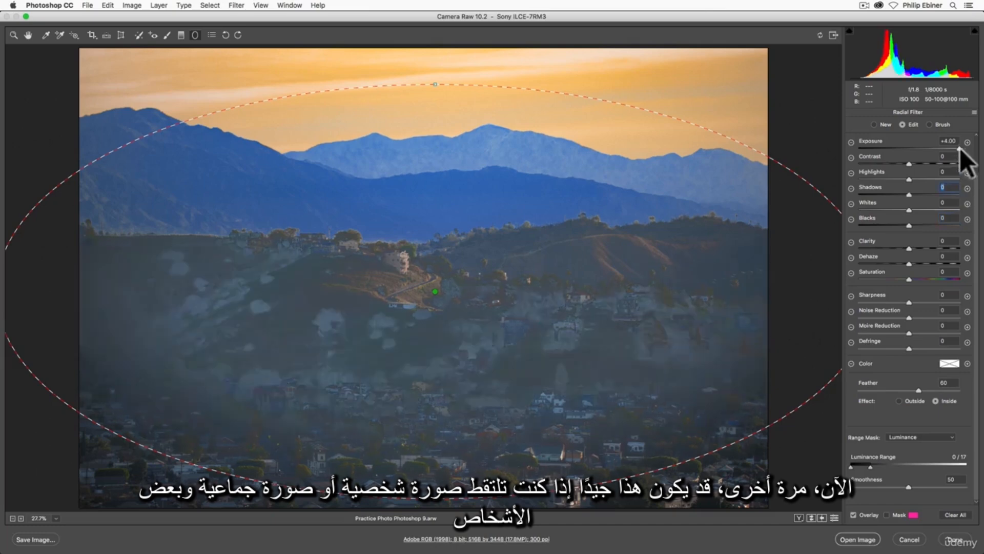
pyautogui.doubleClick(960, 148)
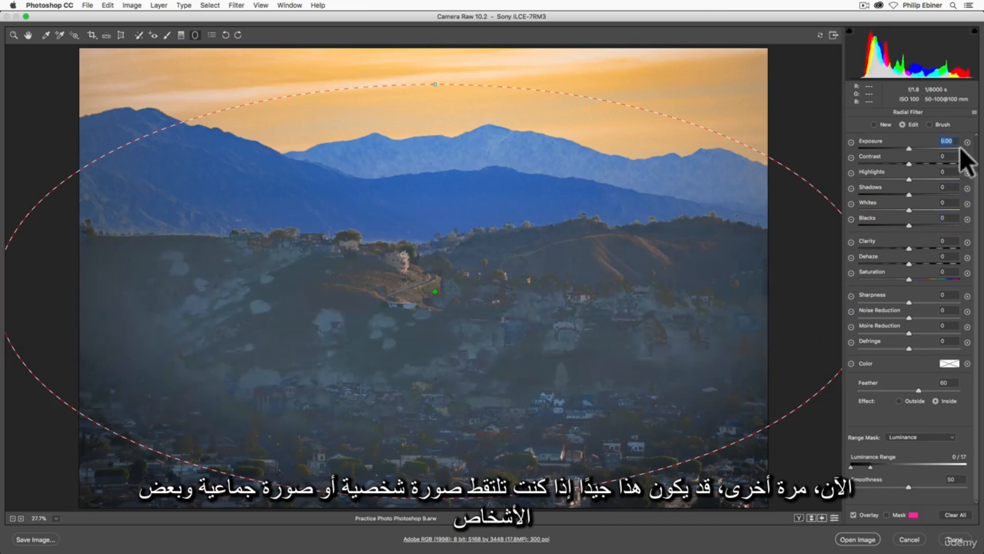